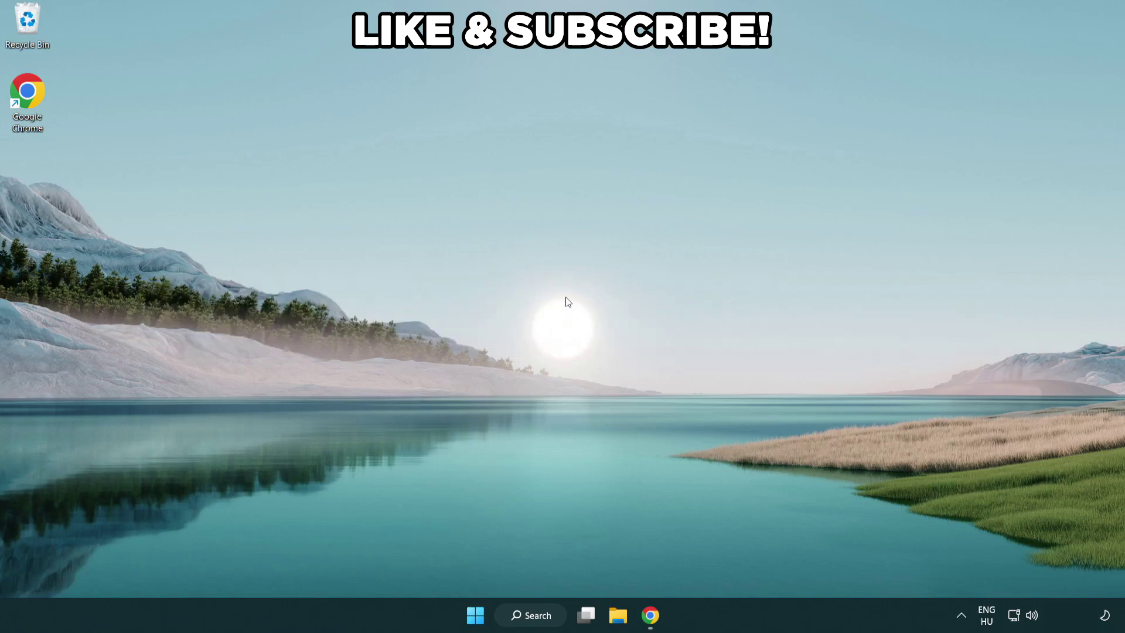
Search Windows for 'edit power plan'
{"action": "left_click", "coordinate": [546, 613]}
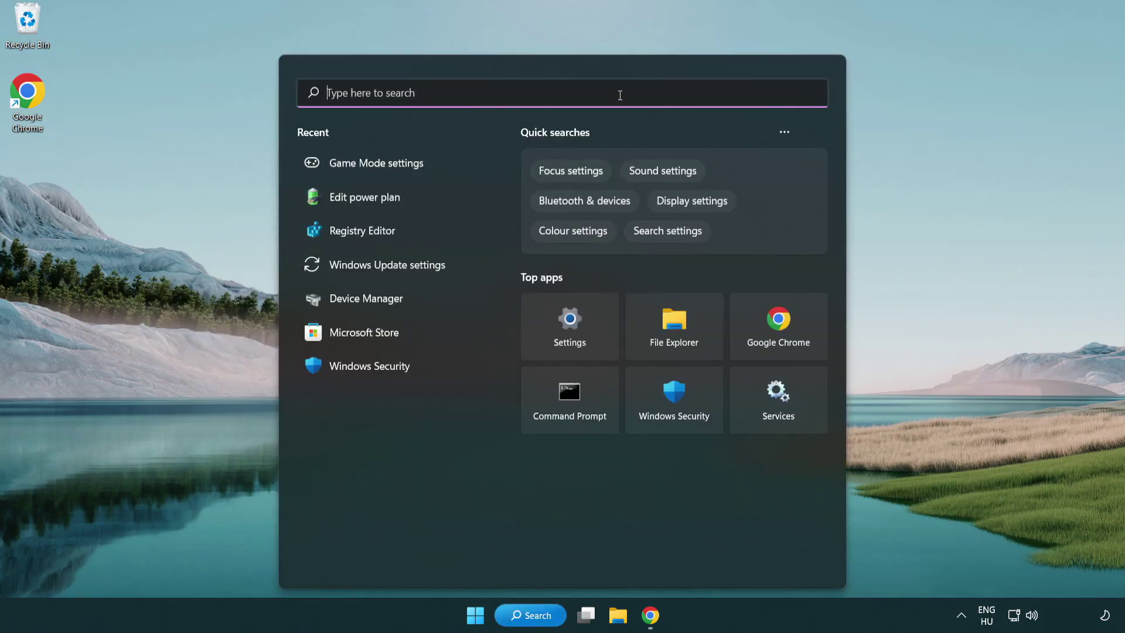
{"action": "type", "text": "edit power "}
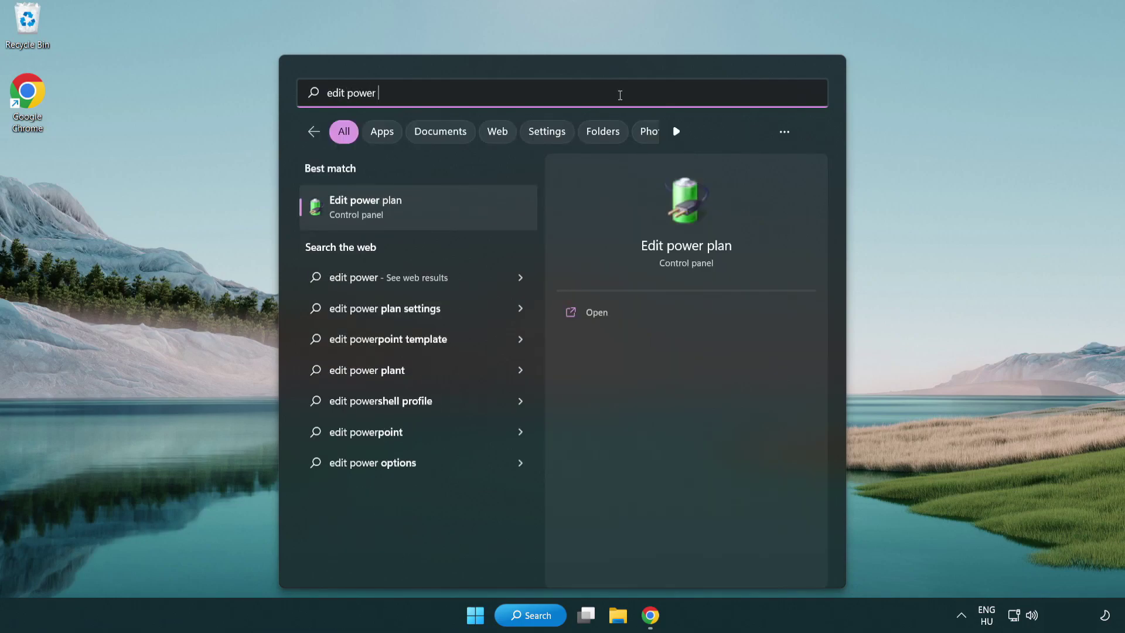
{"action": "type", "text": "plan"}
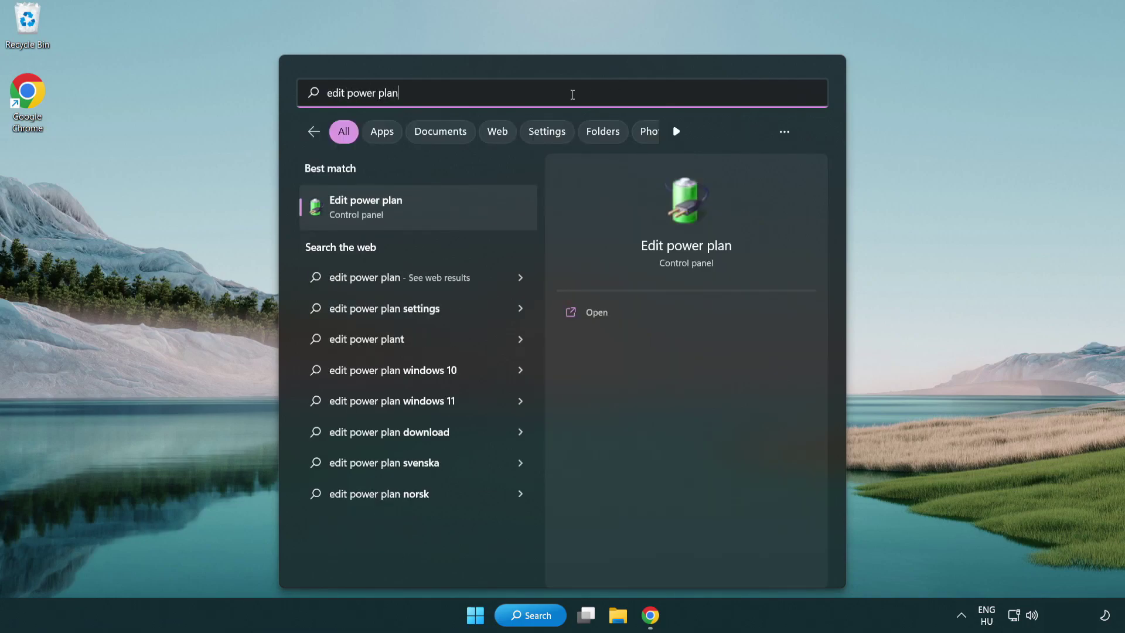
Switch the active power plan from Balanced to High performance and close Power Options
{"action": "left_click", "coordinate": [422, 208]}
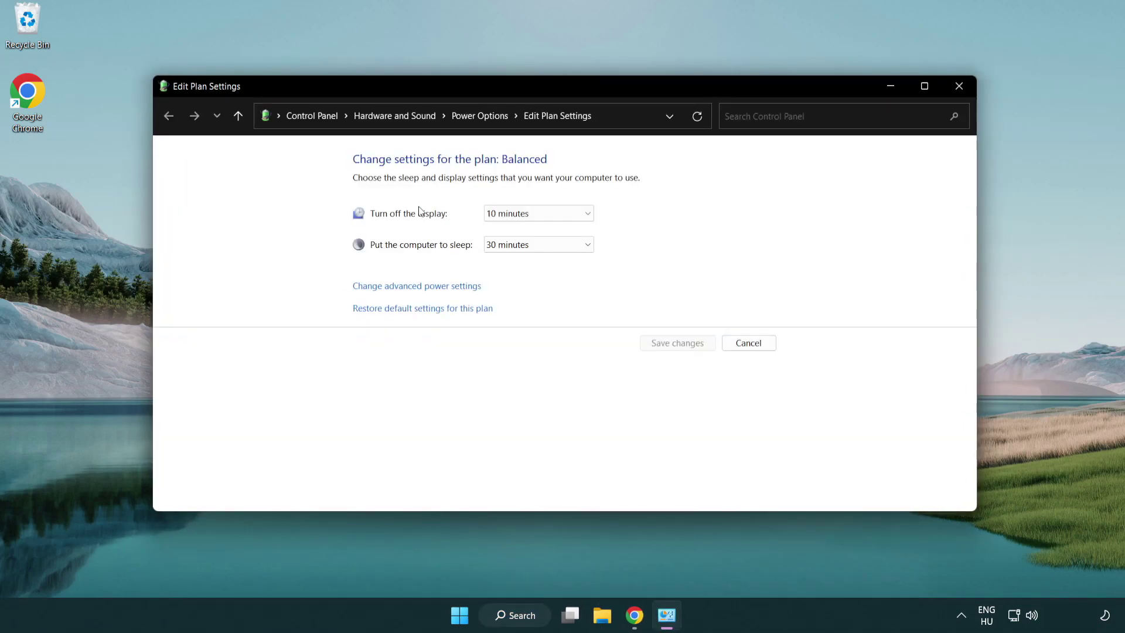
{"action": "left_click", "coordinate": [480, 116]}
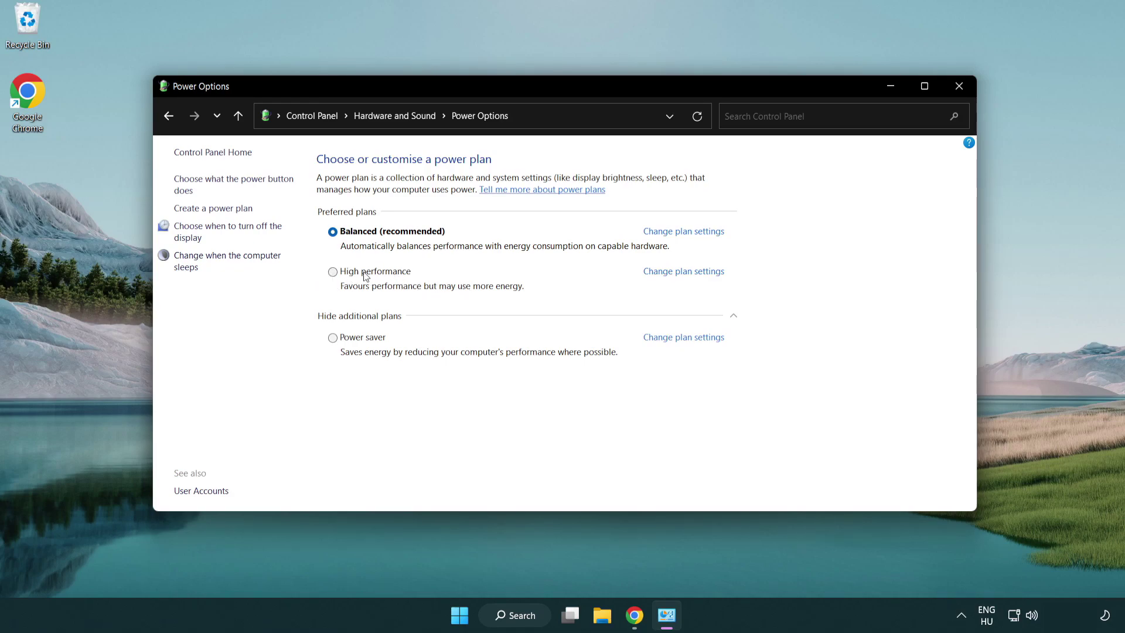
{"action": "left_click", "coordinate": [333, 273]}
{"action": "left_click", "coordinate": [958, 89]}
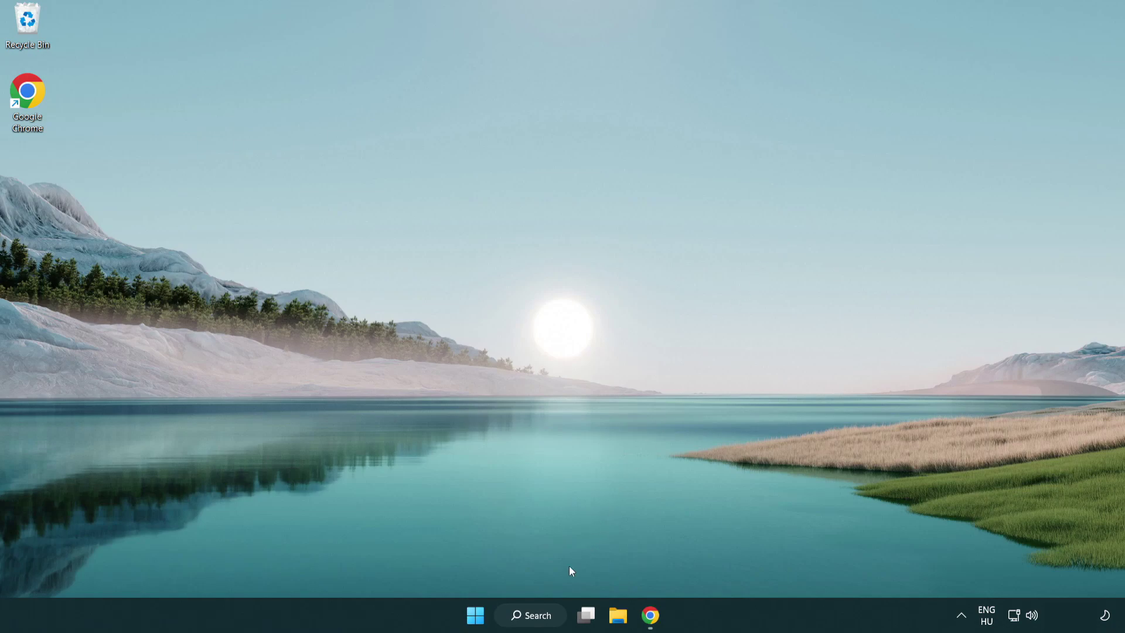
Search Windows for 'device manager'
{"action": "left_click", "coordinate": [545, 615]}
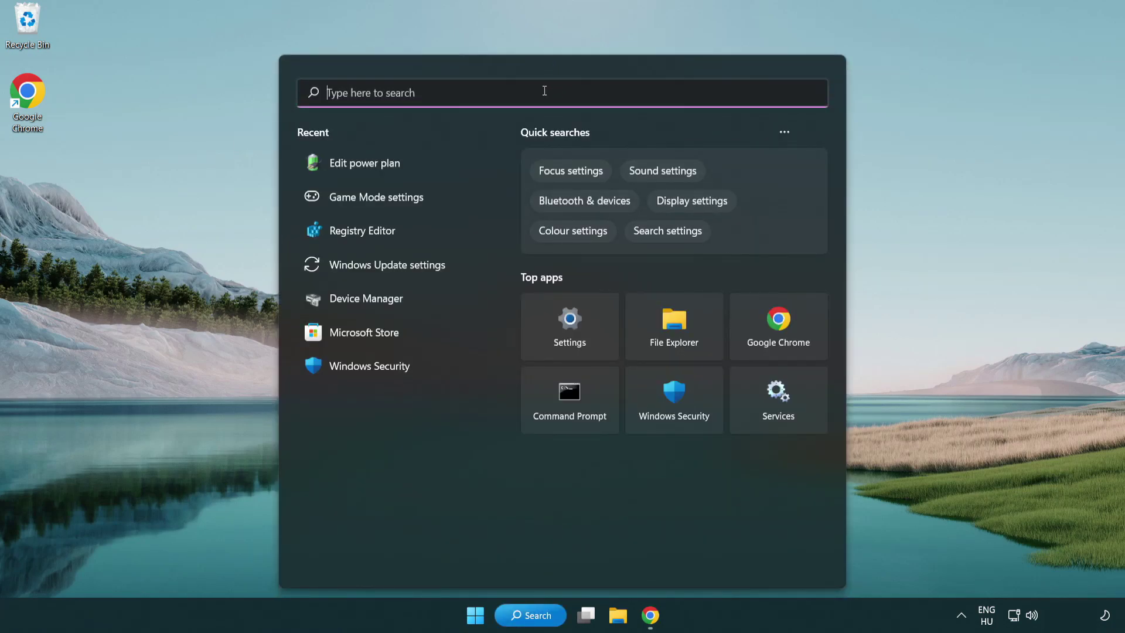
{"action": "type", "text": "device manager"}
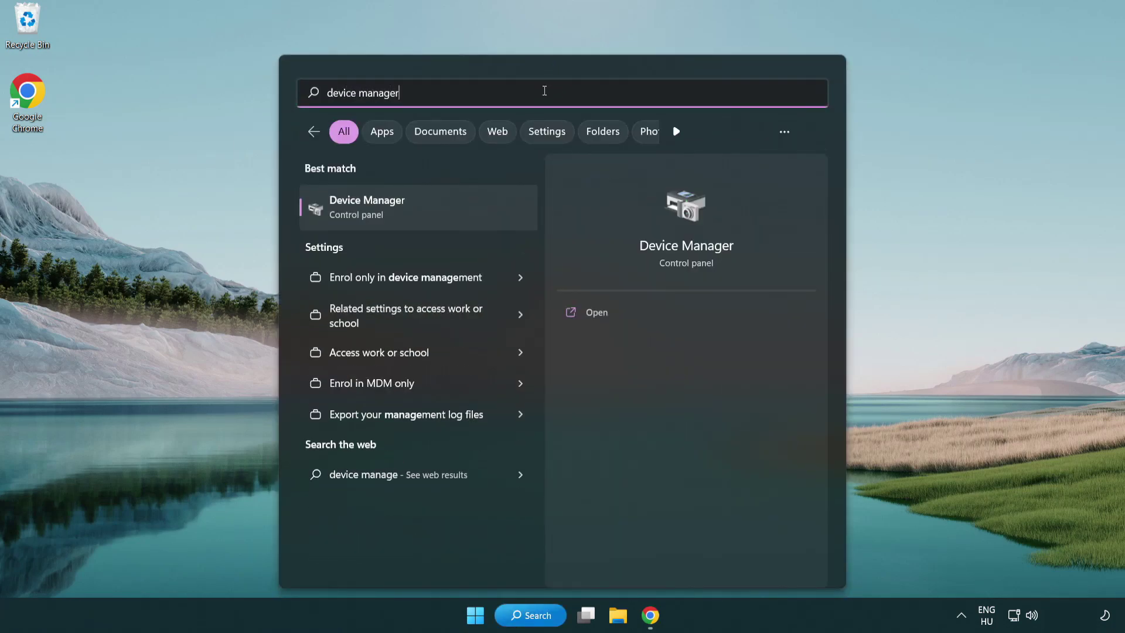
Launch Device Manager, expand Display adapters and bring up the VMware SVGA 3D adapter's actions
{"action": "left_click", "coordinate": [430, 210]}
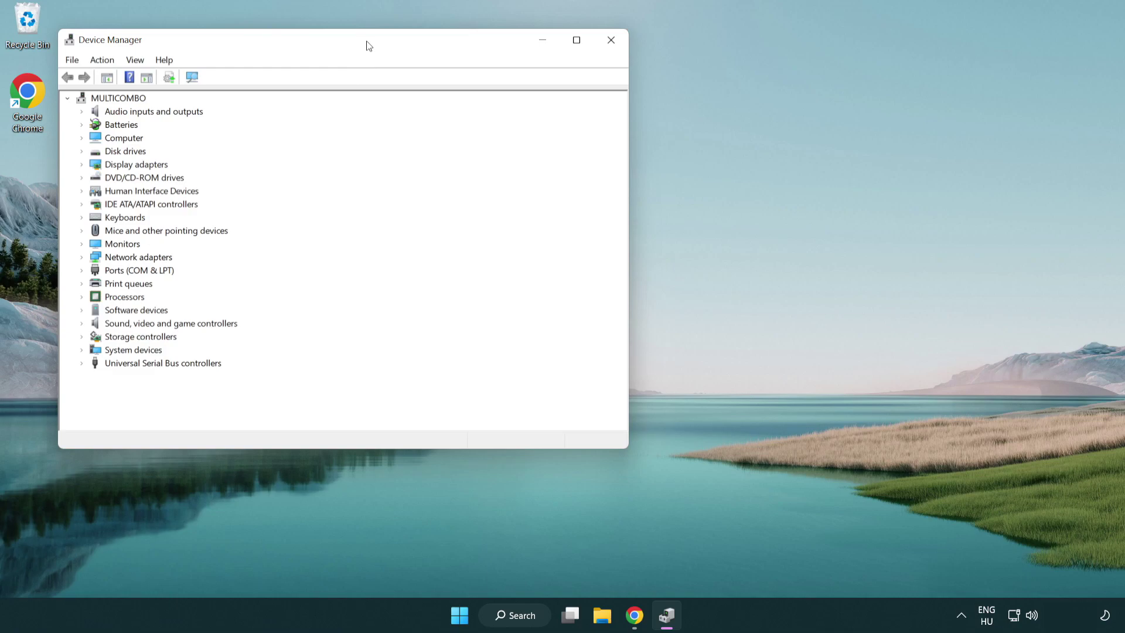
{"action": "left_click_drag", "start_coordinate": [368, 46], "coordinate": [577, 105]}
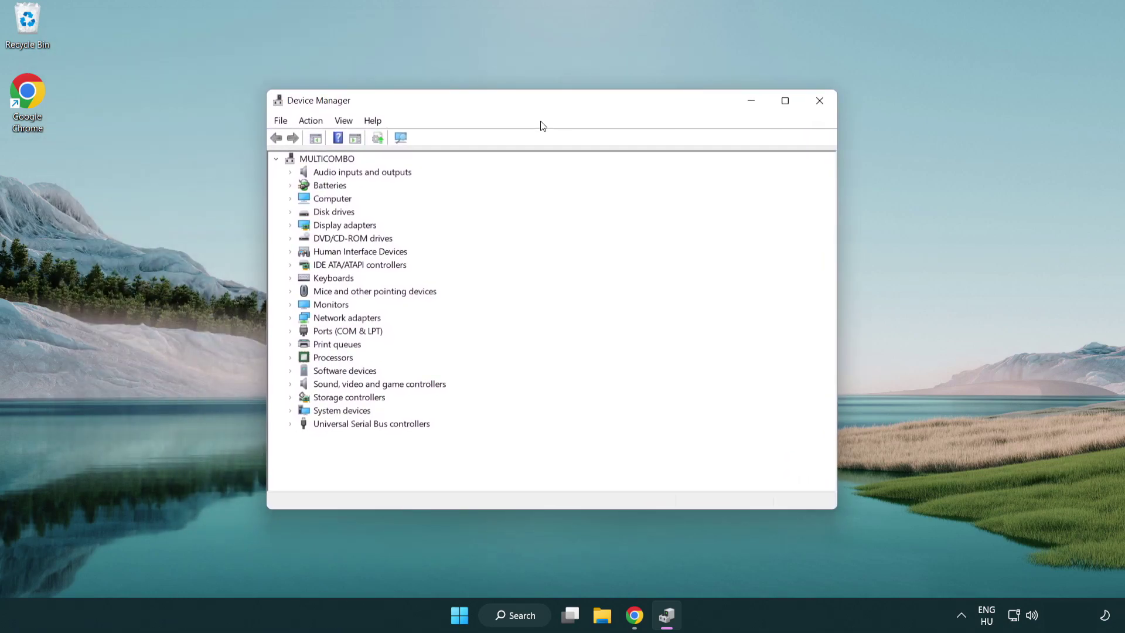
{"action": "left_click", "coordinate": [303, 225]}
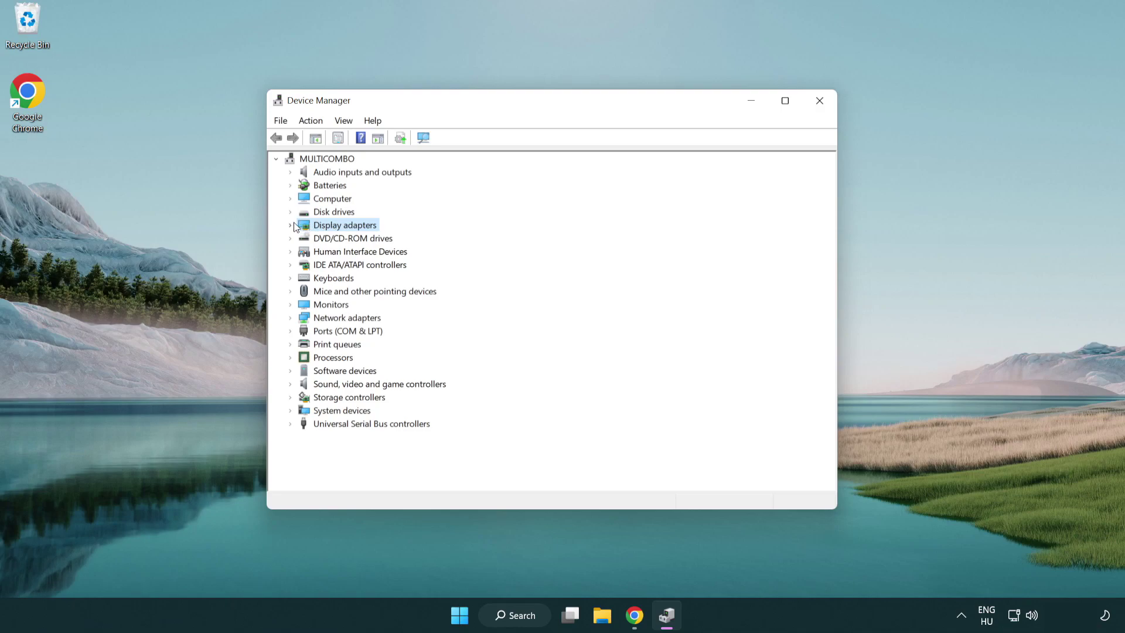
{"action": "left_click", "coordinate": [291, 225]}
{"action": "left_click", "coordinate": [318, 239]}
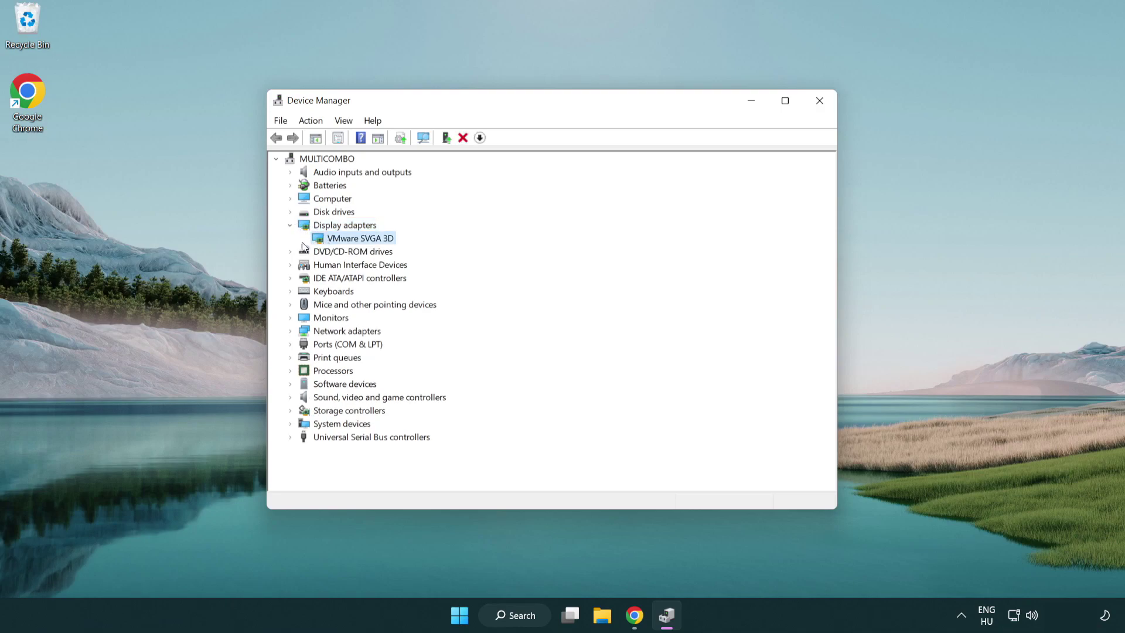
{"action": "right_click", "coordinate": [355, 242]}
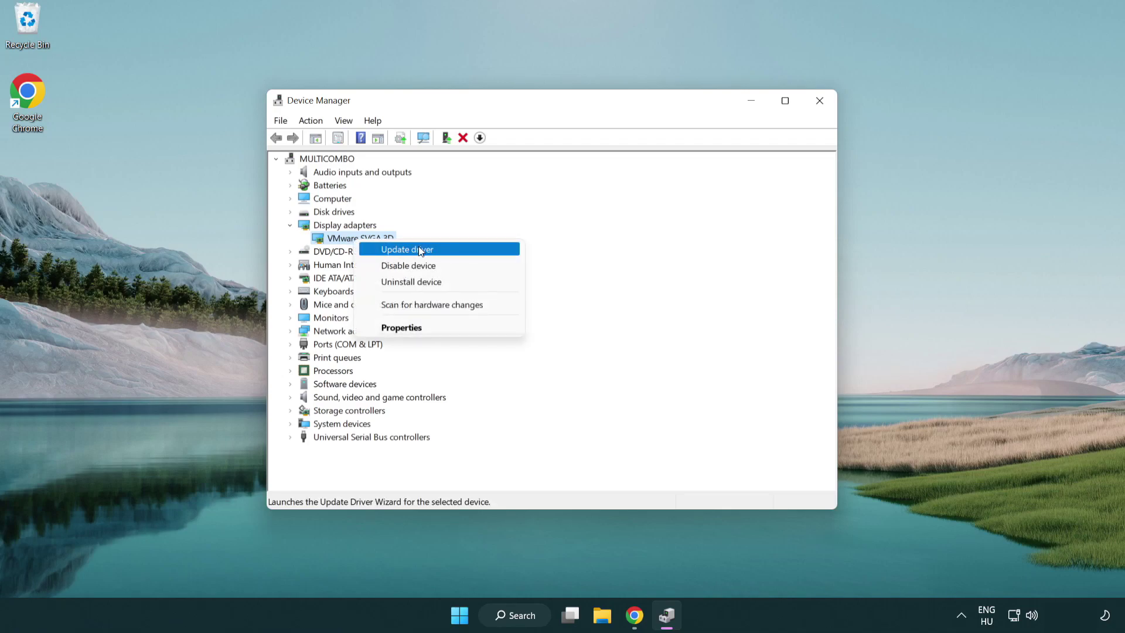
Search automatically for a VMware SVGA 3D driver, confirming the best one is installed
{"action": "left_click", "coordinate": [448, 252]}
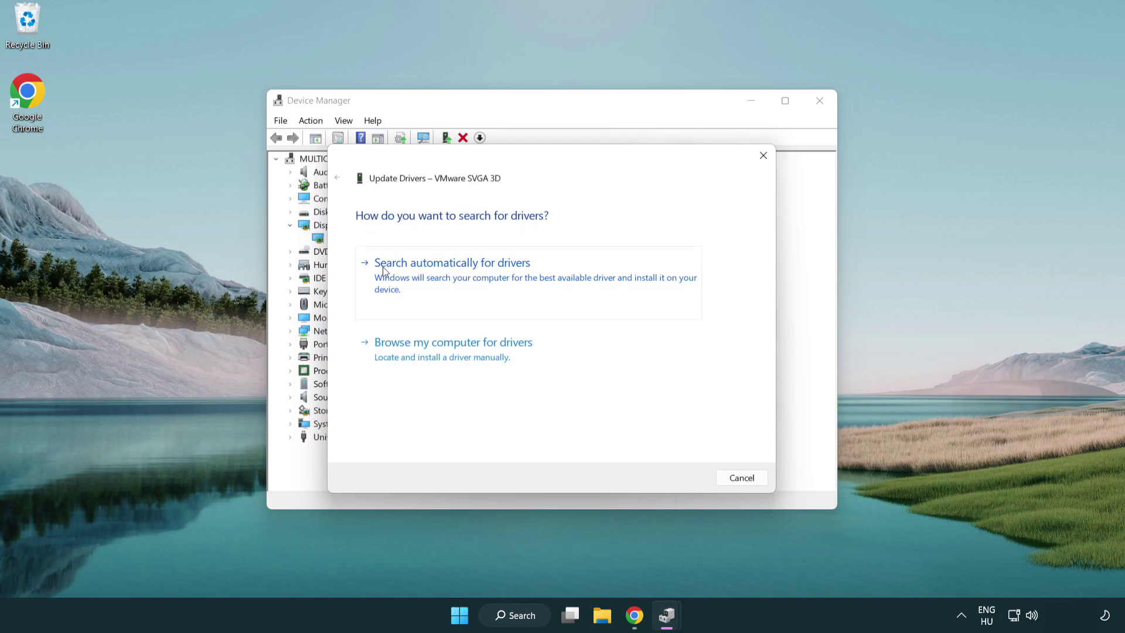
{"action": "left_click", "coordinate": [462, 276]}
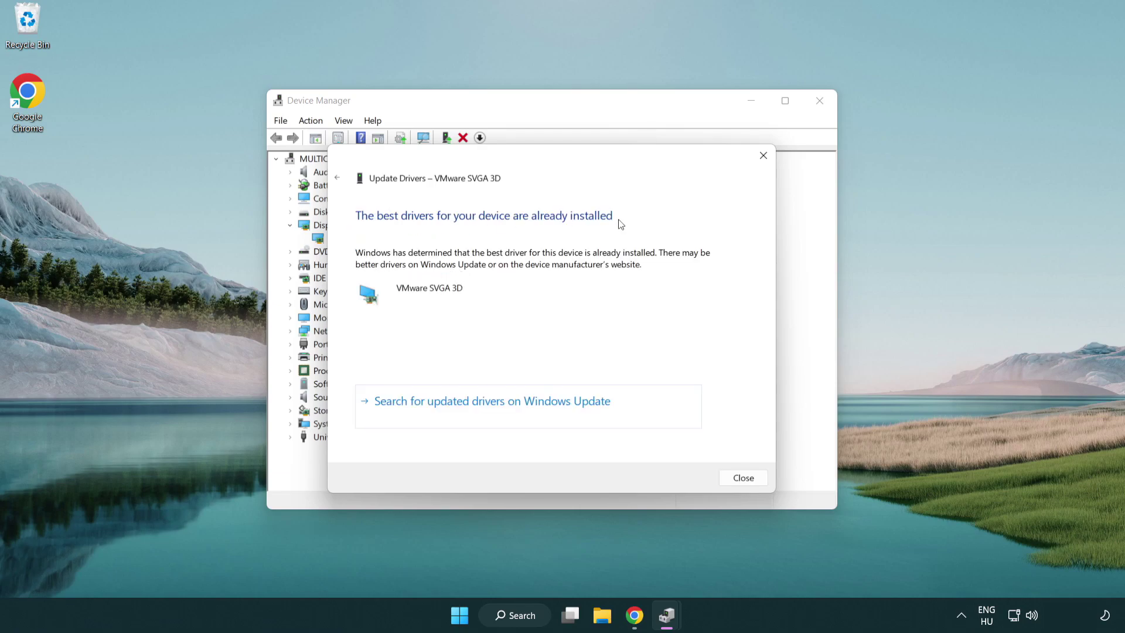
{"action": "left_click", "coordinate": [738, 479]}
Close Device Manager and search Windows for 'game mode'
{"action": "left_click", "coordinate": [818, 103]}
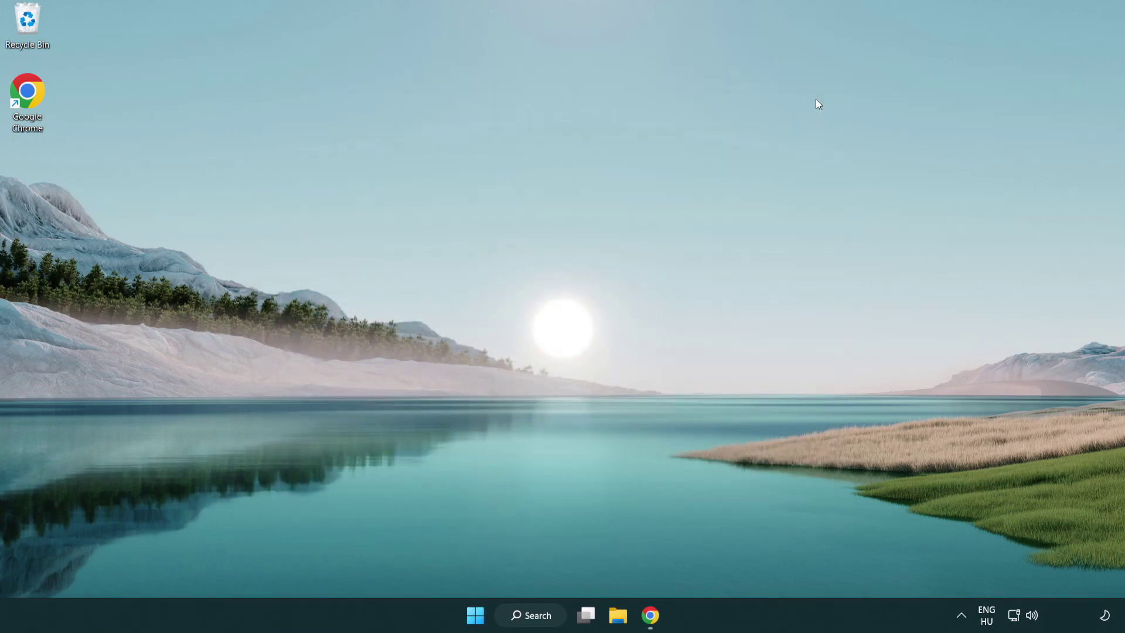
{"action": "left_click", "coordinate": [537, 617]}
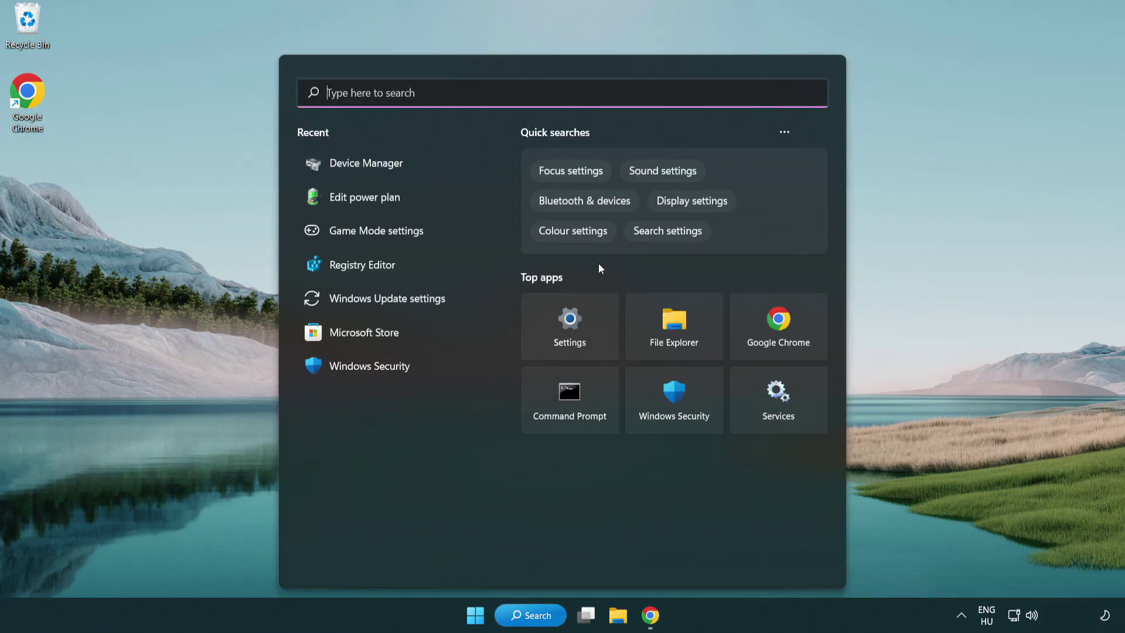
{"action": "type", "text": "gam"}
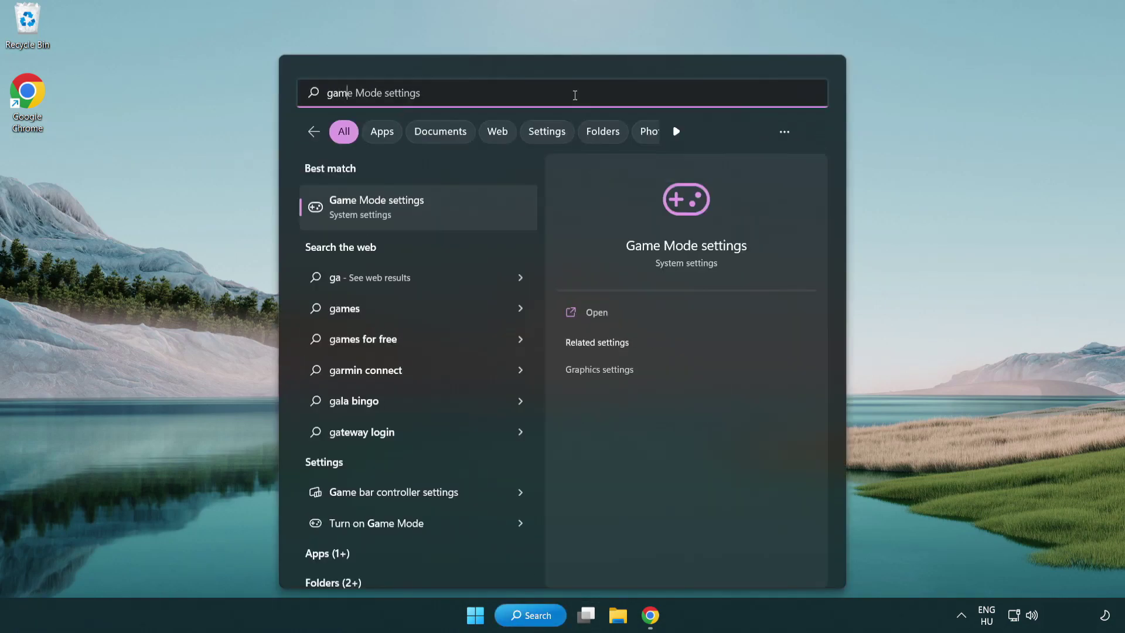
{"action": "type", "text": "e mode"}
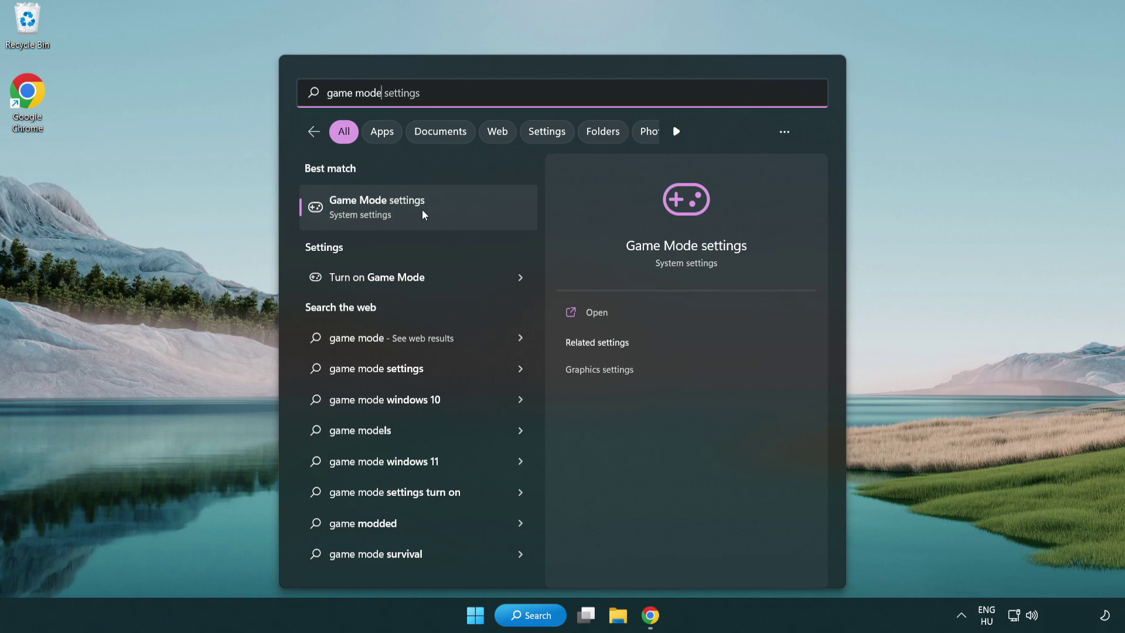
Check Game Mode, switch off Xbox Game Bar's controller-button shortcut, and close Settings
{"action": "left_click", "coordinate": [422, 210]}
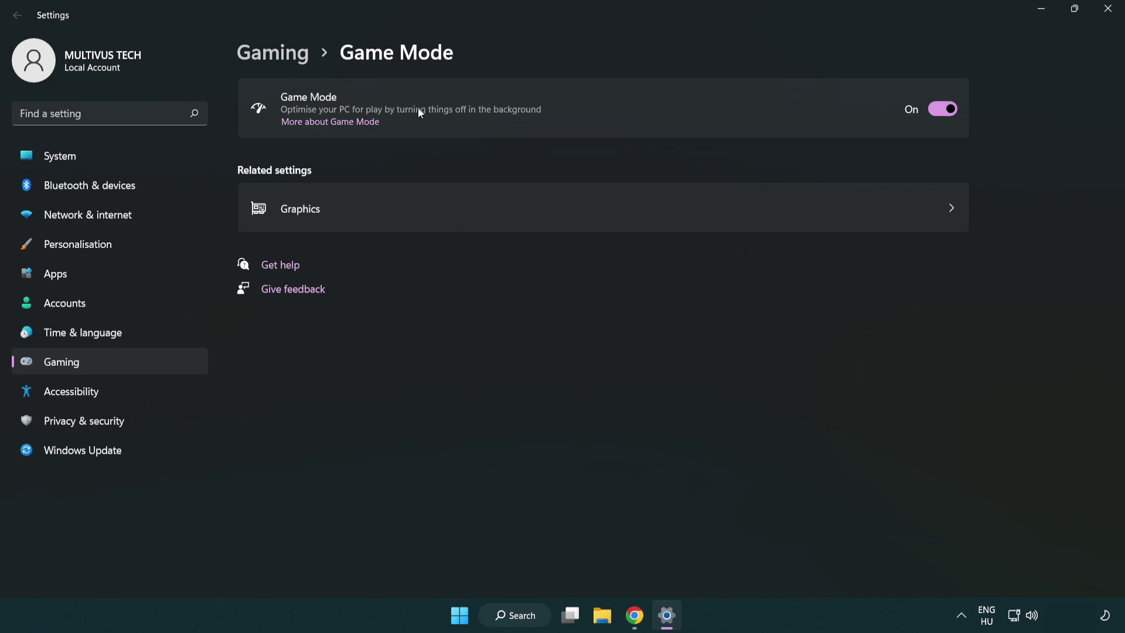
{"action": "left_click", "coordinate": [290, 58]}
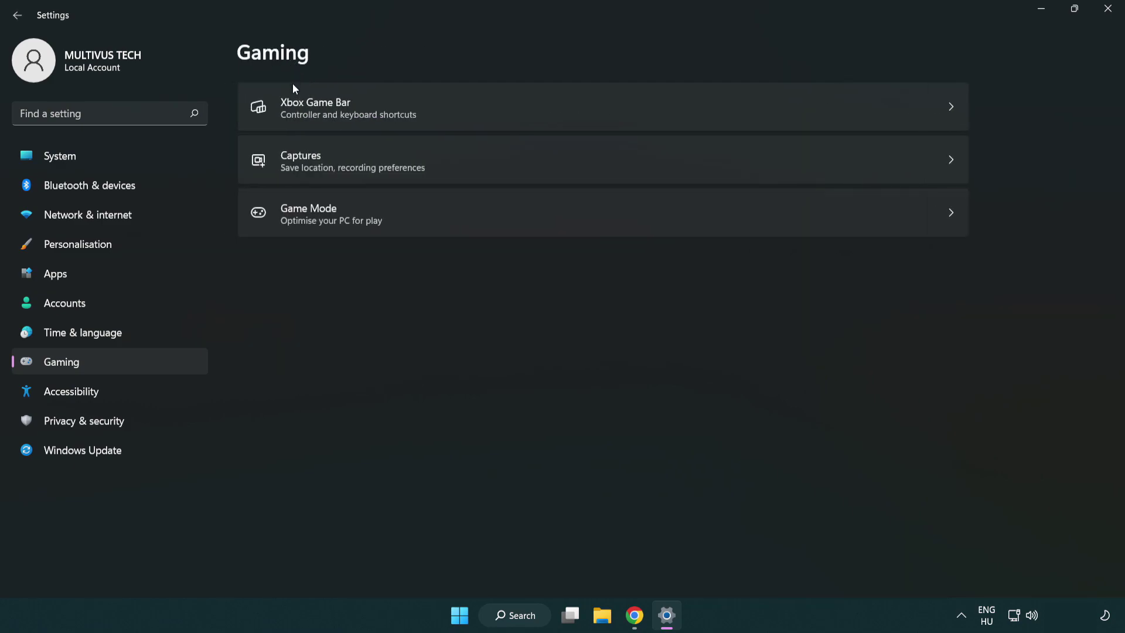
{"action": "left_click", "coordinate": [496, 105]}
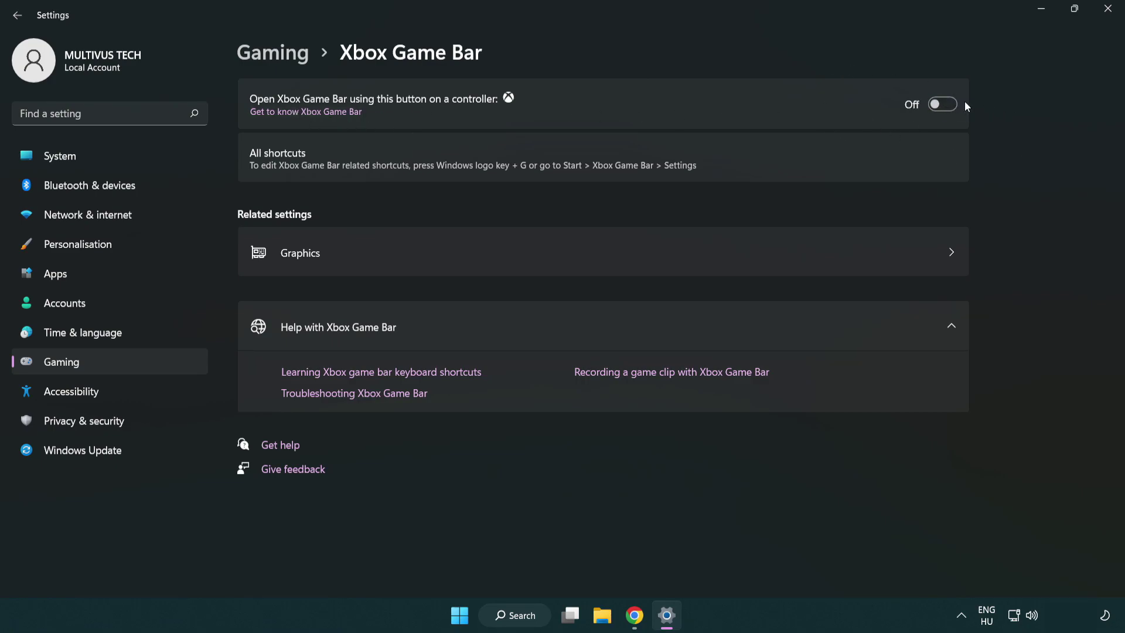
{"action": "left_click", "coordinate": [1108, 16]}
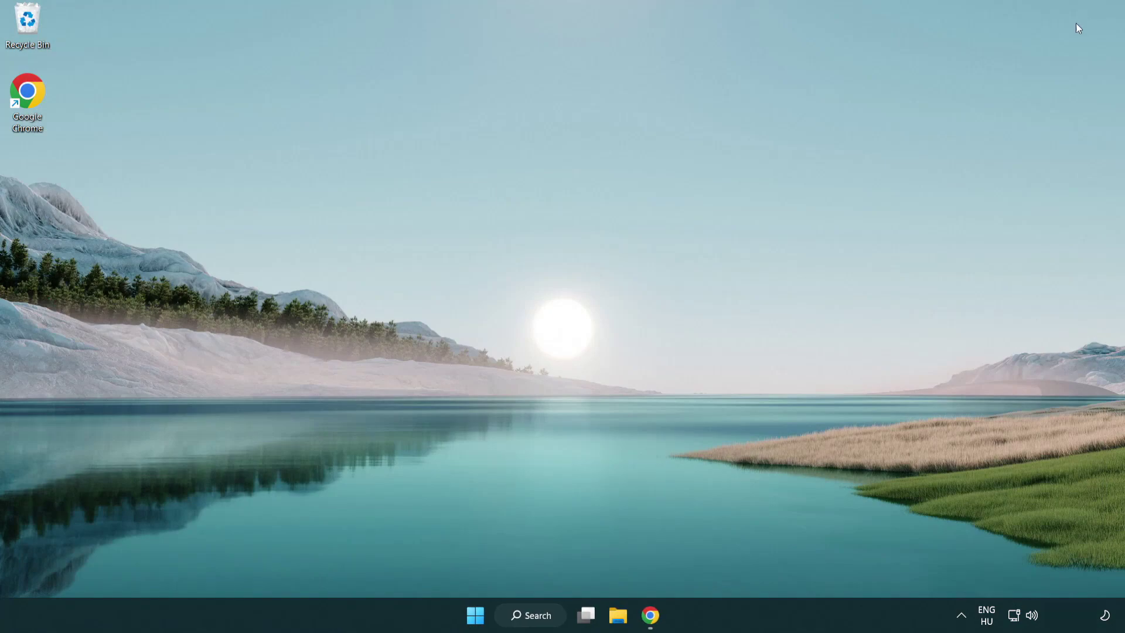
Open Task Manager from the Start context menu and end the Google Chrome process
{"action": "right_click", "coordinate": [475, 615]}
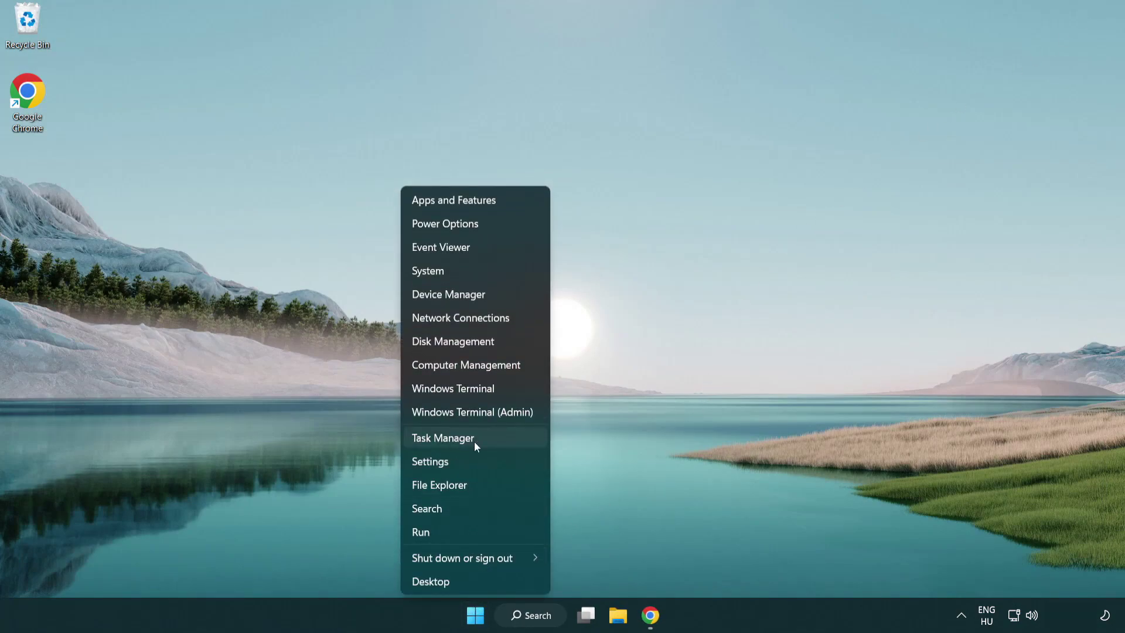
{"action": "left_click", "coordinate": [493, 441]}
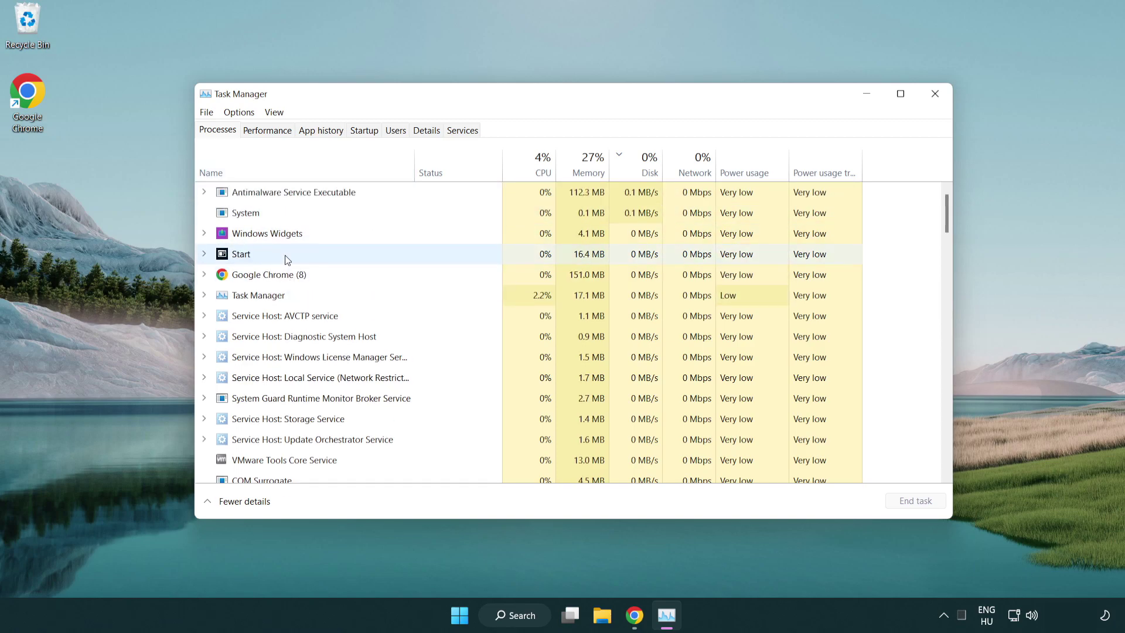
{"action": "left_click", "coordinate": [287, 276]}
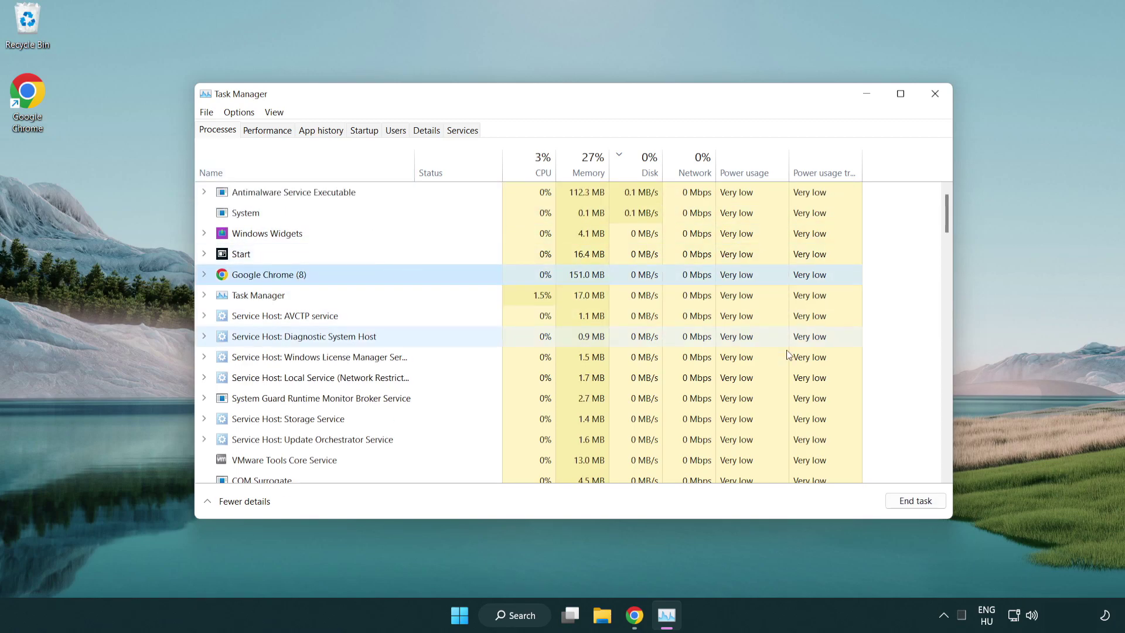
{"action": "left_click", "coordinate": [921, 507]}
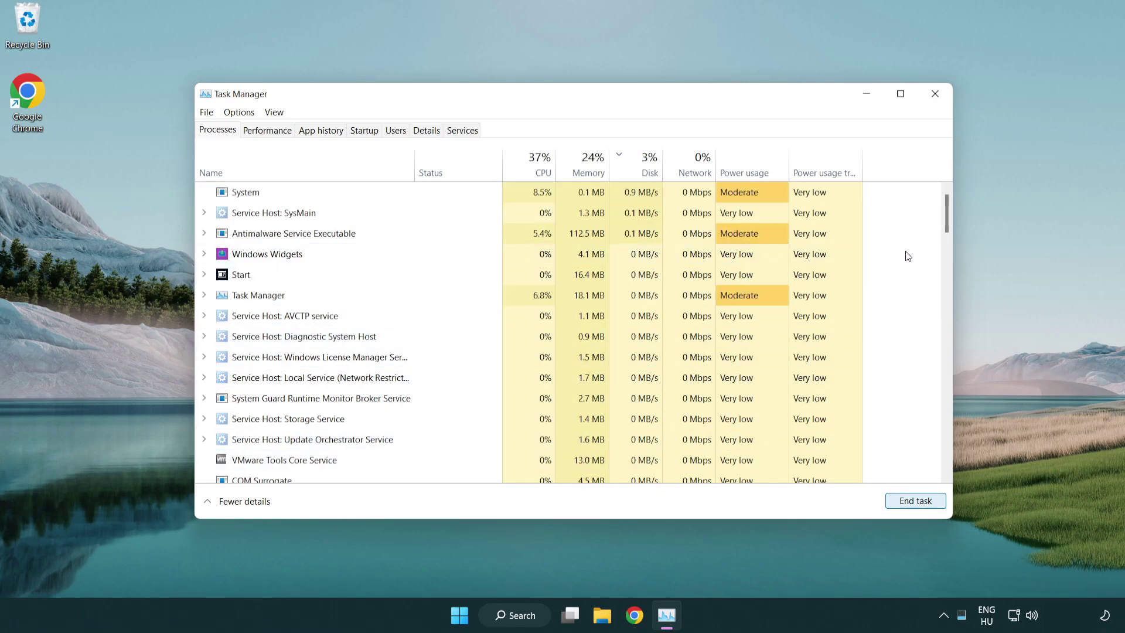
{"action": "mouse_move", "coordinate": [948, 228]}
{"action": "left_mouse_down"}
{"action": "mouse_move", "coordinate": [946, 437]}
{"action": "mouse_move", "coordinate": [941, 198]}
{"action": "left_mouse_up"}
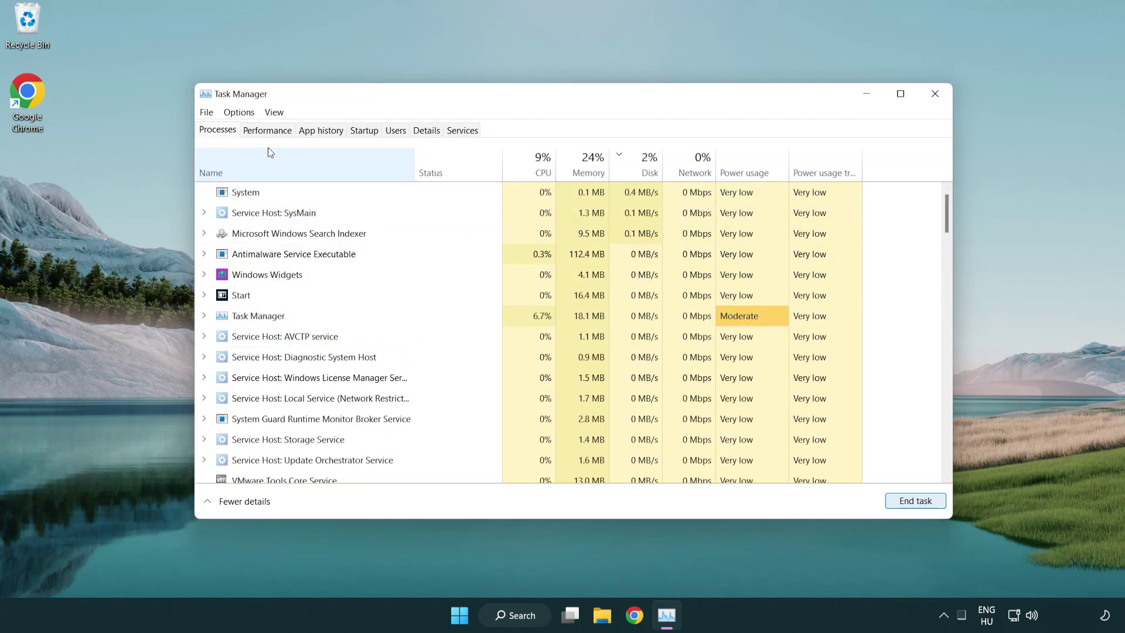
Disable Cortana, Phone Link and Terminal on Task Manager's Startup apps list
{"action": "left_click", "coordinate": [364, 130]}
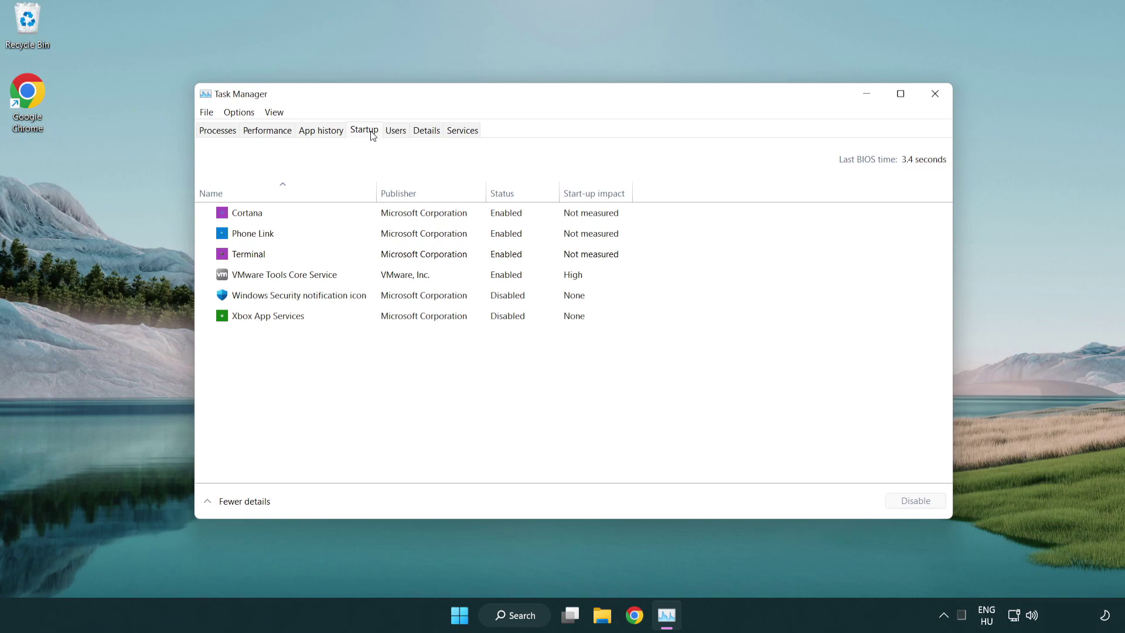
{"action": "left_click", "coordinate": [403, 217]}
{"action": "left_click", "coordinate": [921, 500]}
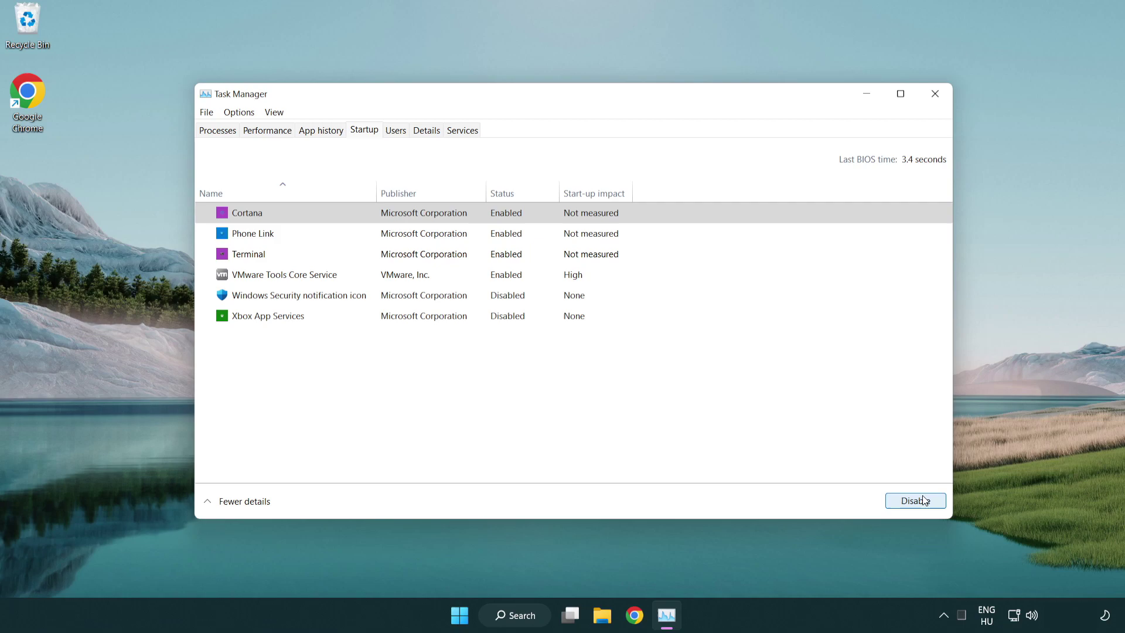
{"action": "left_click", "coordinate": [447, 235]}
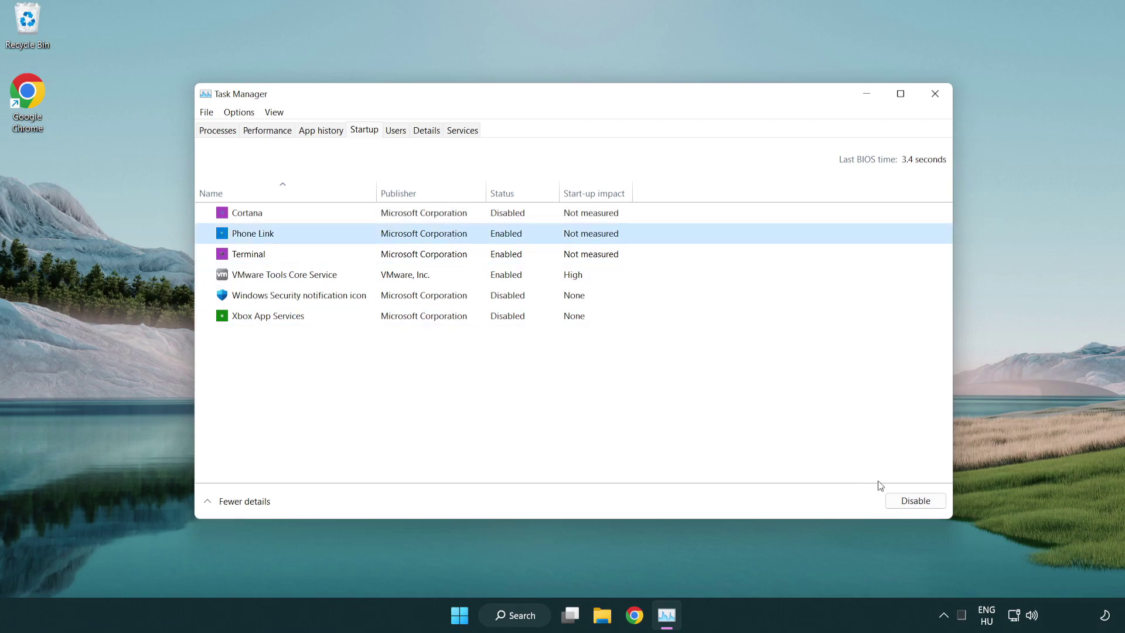
{"action": "left_click", "coordinate": [913, 501]}
{"action": "left_click", "coordinate": [384, 260]}
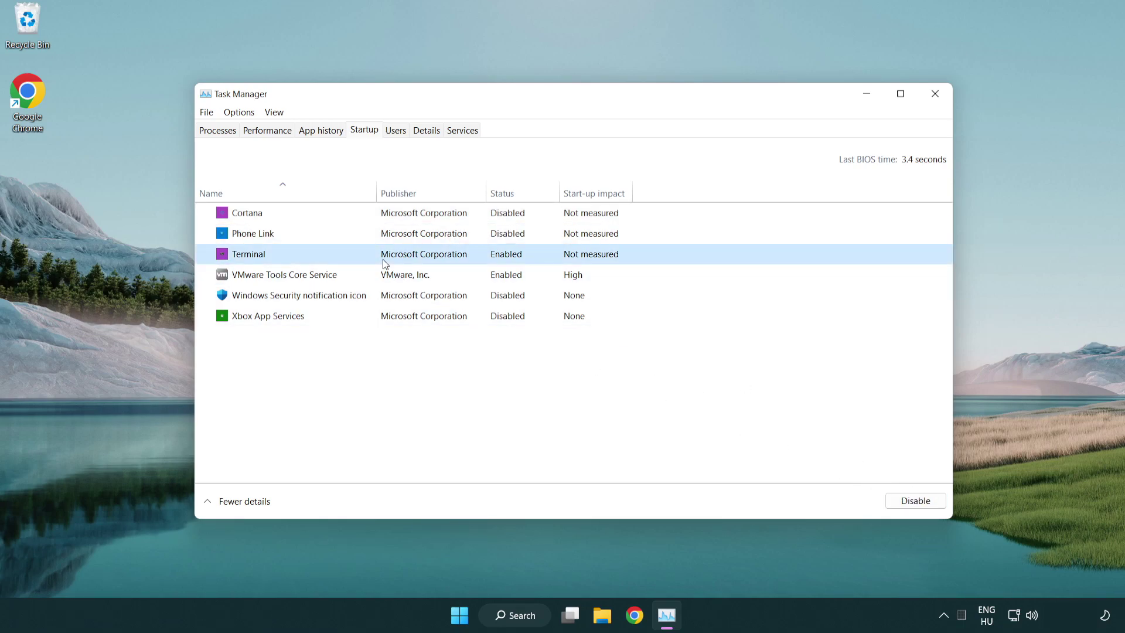
{"action": "left_click", "coordinate": [937, 506]}
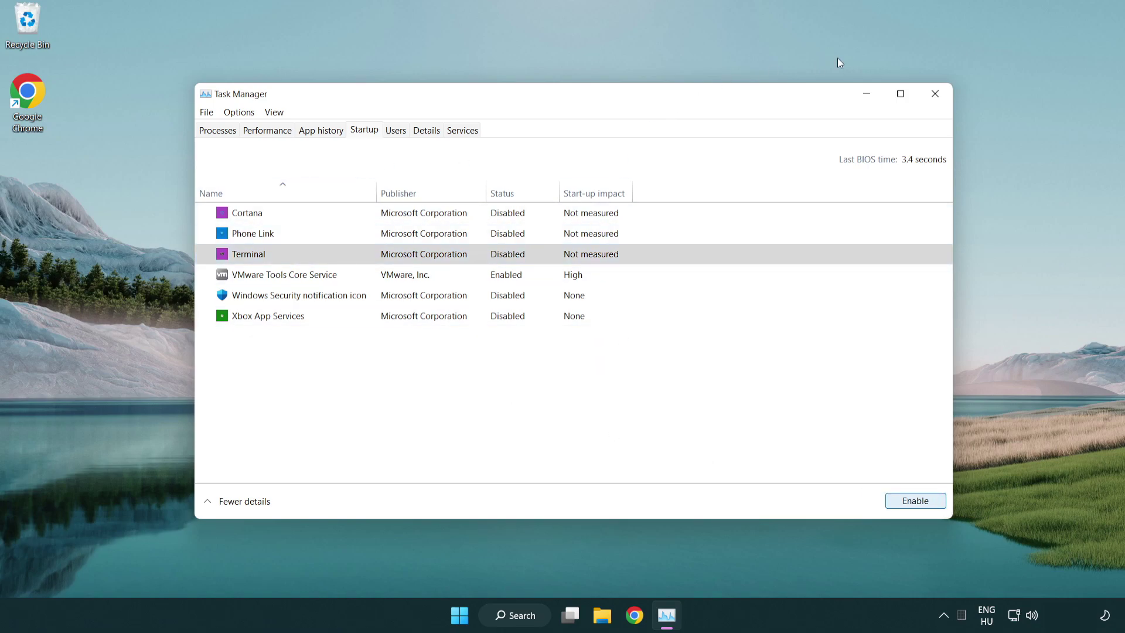
Close Task Manager, check Windows Update until it reports up to date, then close Settings
{"action": "left_click", "coordinate": [935, 93]}
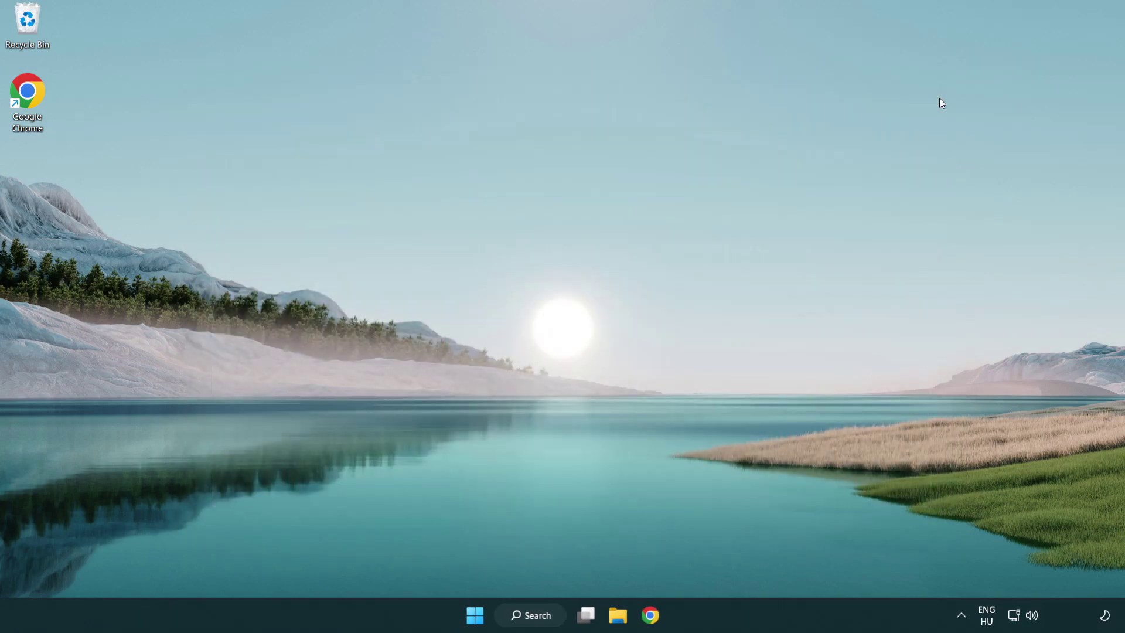
{"action": "left_click", "coordinate": [533, 614]}
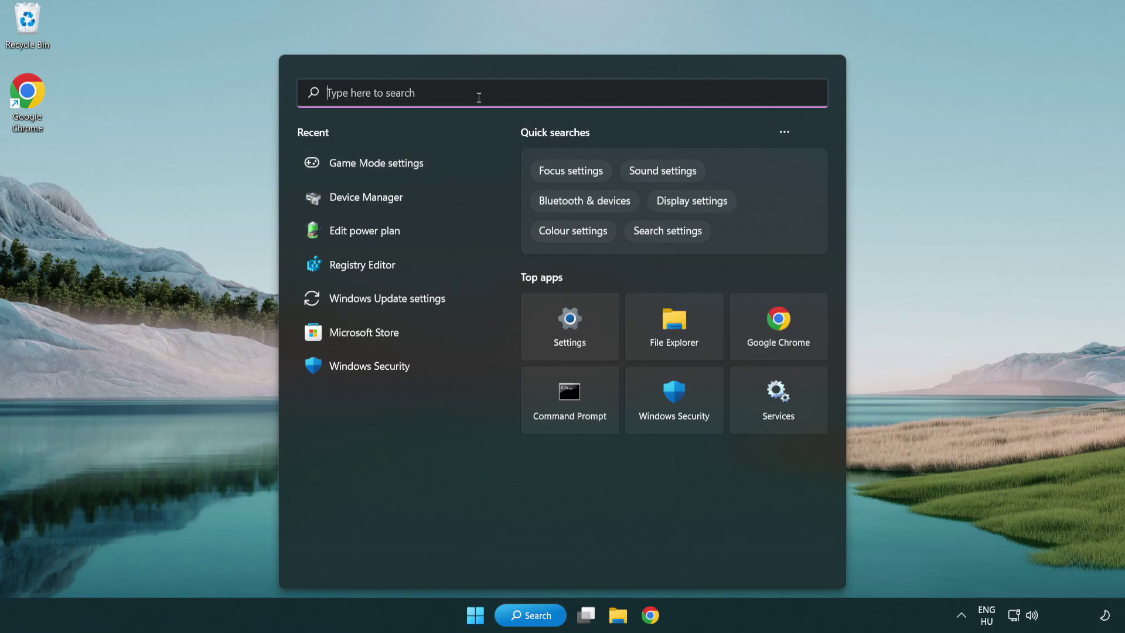
{"action": "type", "text": "update"}
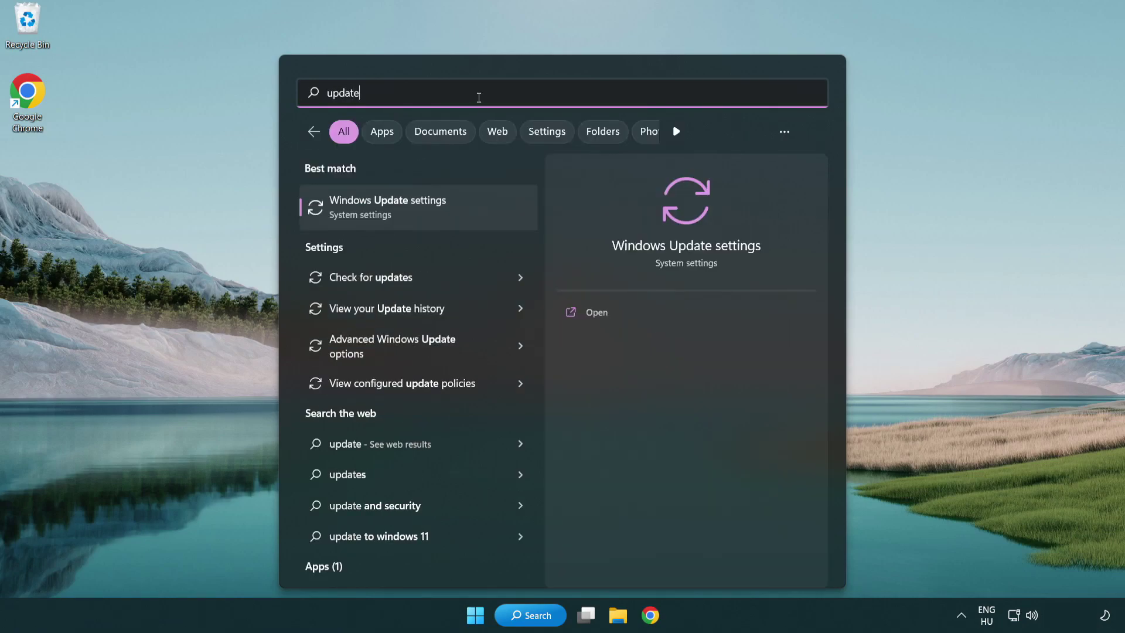
{"action": "left_click", "coordinate": [435, 213]}
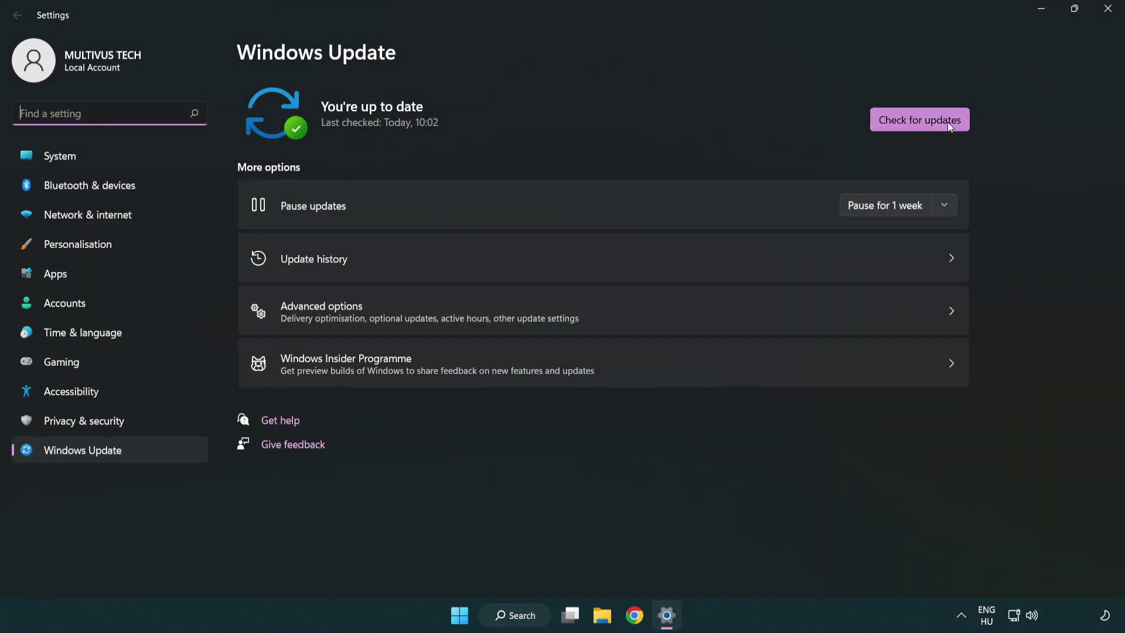
{"action": "left_click", "coordinate": [927, 120]}
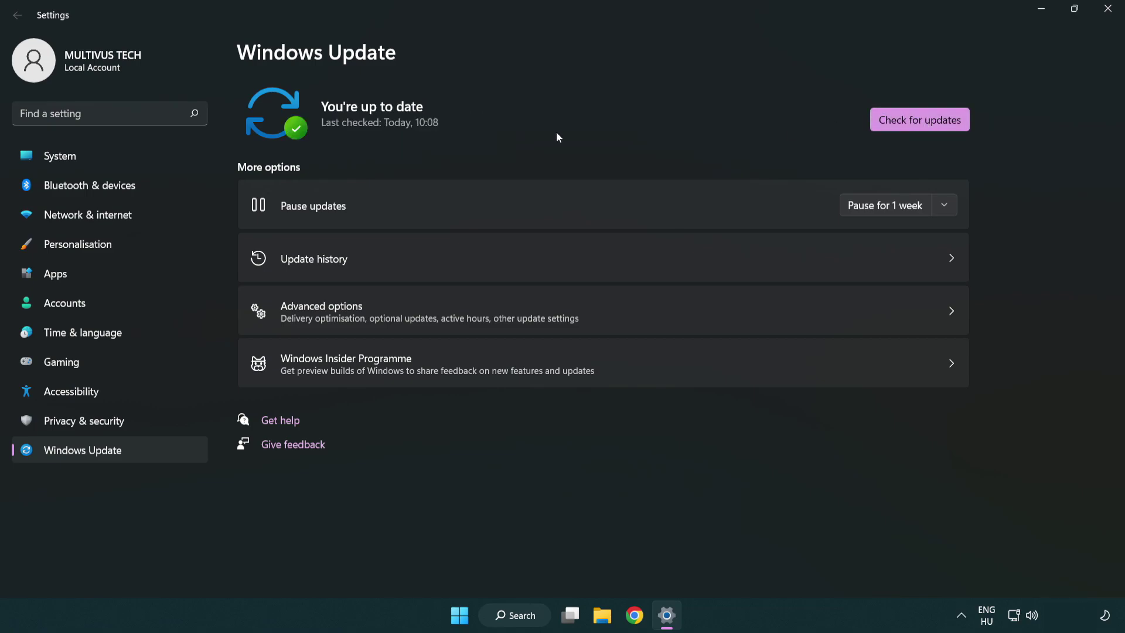
{"action": "left_click", "coordinate": [1109, 15]}
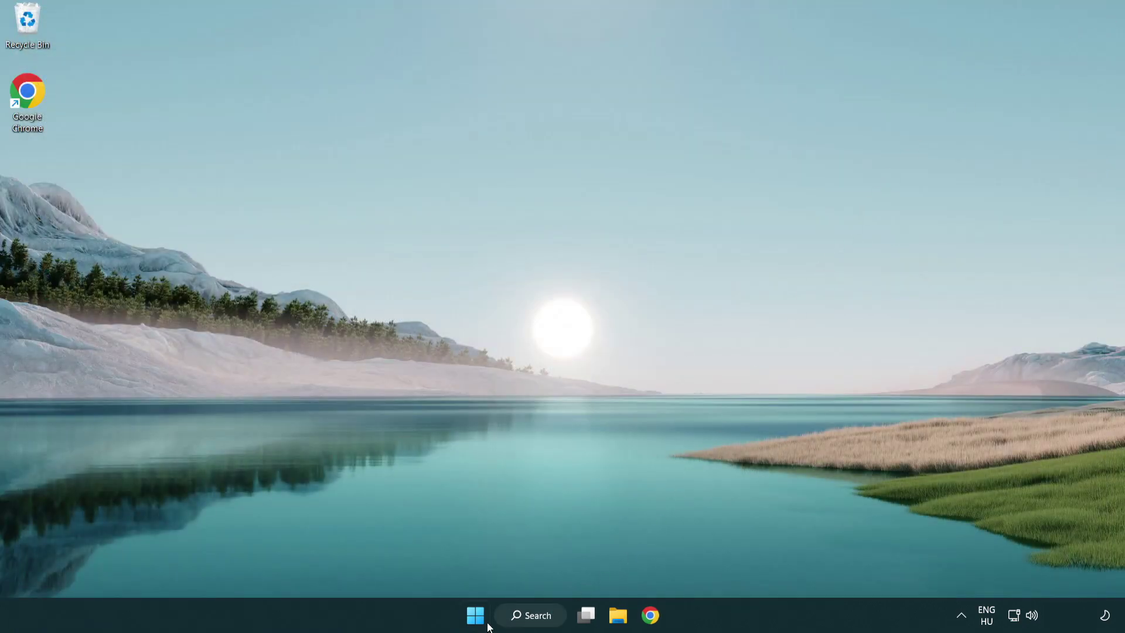
Launch Registry Editor through a 'regedit' taskbar search
{"action": "left_click", "coordinate": [530, 617]}
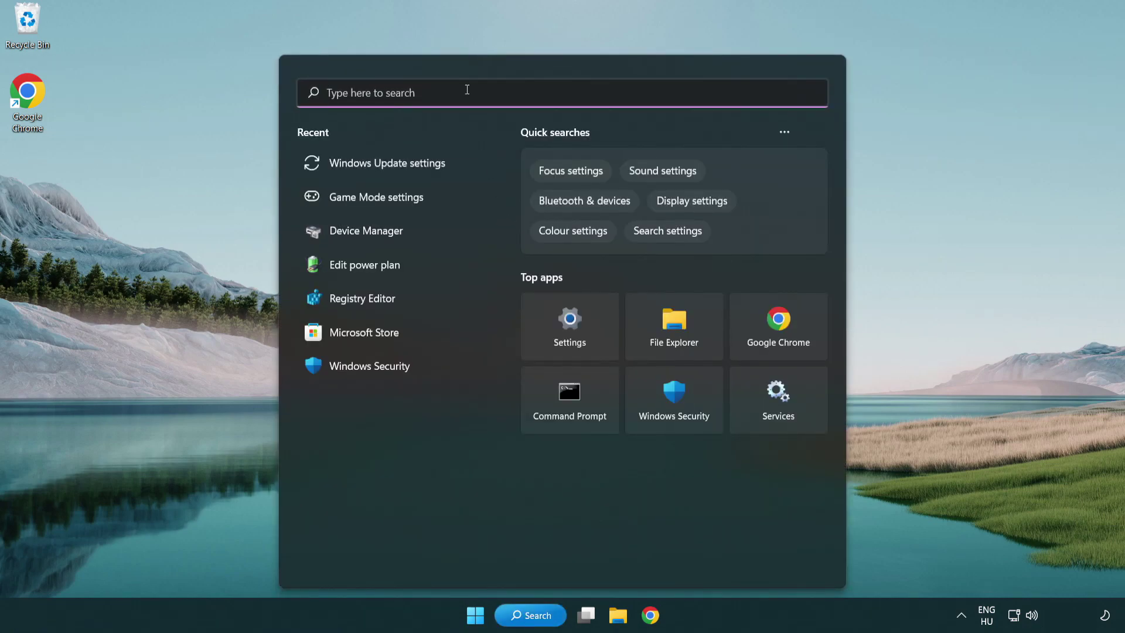
{"action": "type", "text": "regedit"}
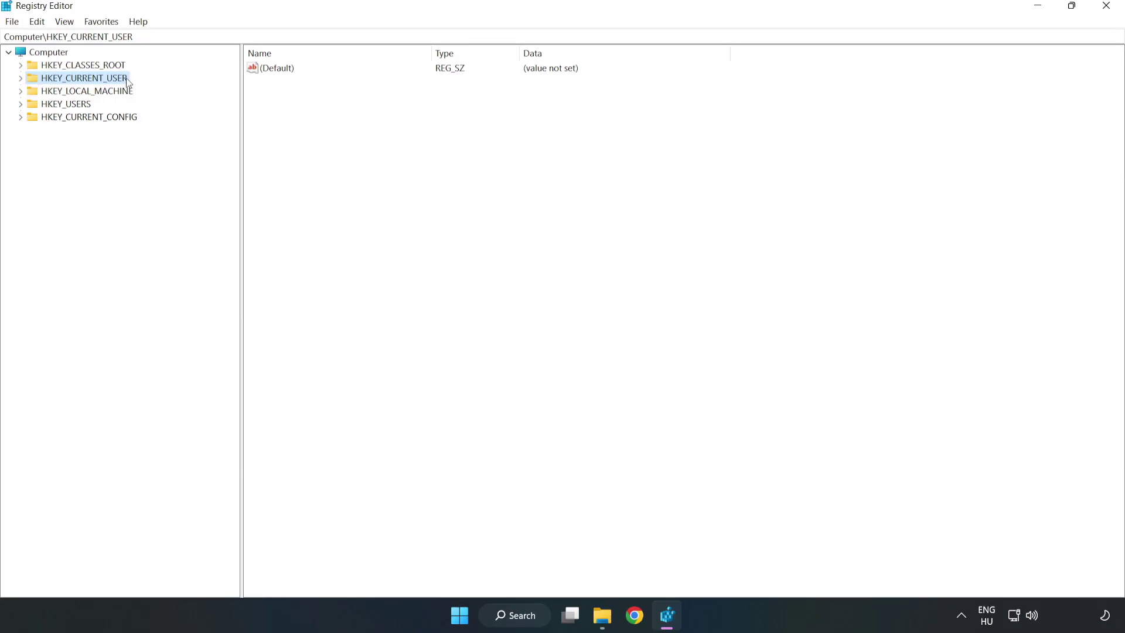
Change GameDVR_Enabled under HKEY_CURRENT_USER\System\GameConfigStore from 1 to 0
{"action": "left_click", "coordinate": [24, 83]}
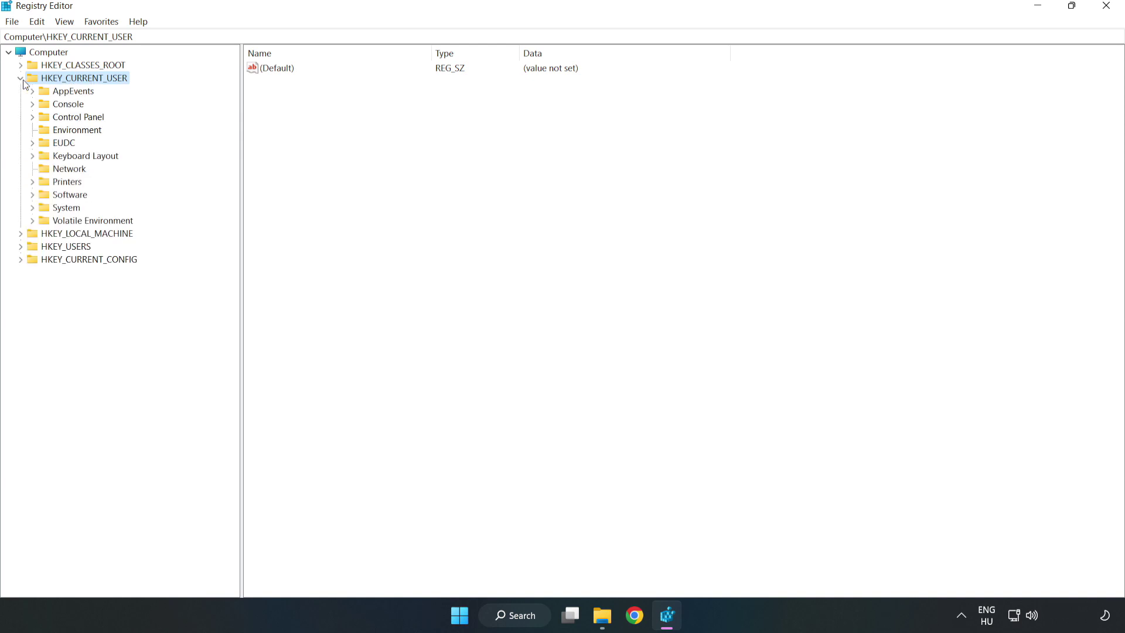
{"action": "left_click", "coordinate": [31, 208]}
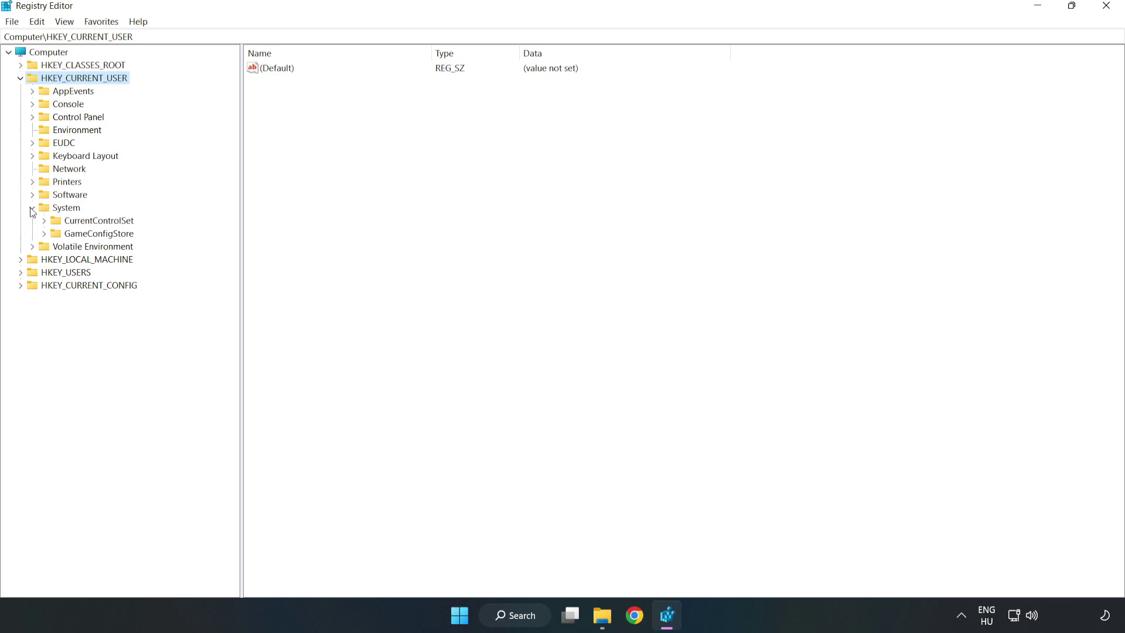
{"action": "left_click", "coordinate": [94, 238]}
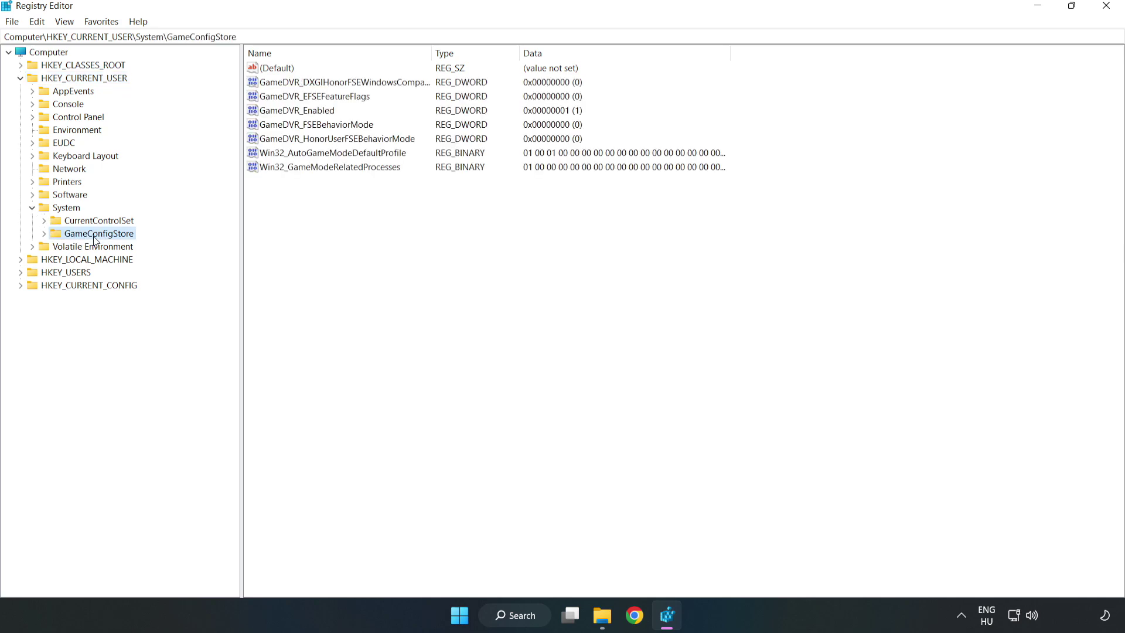
{"action": "left_click", "coordinate": [275, 115]}
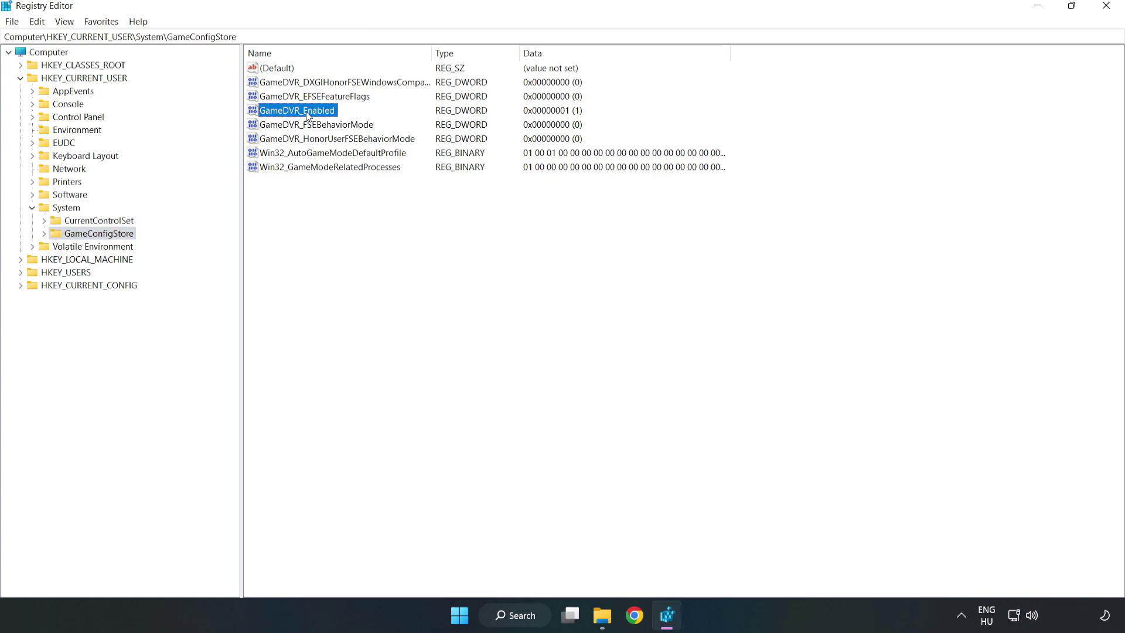
{"action": "right_click", "coordinate": [307, 116]}
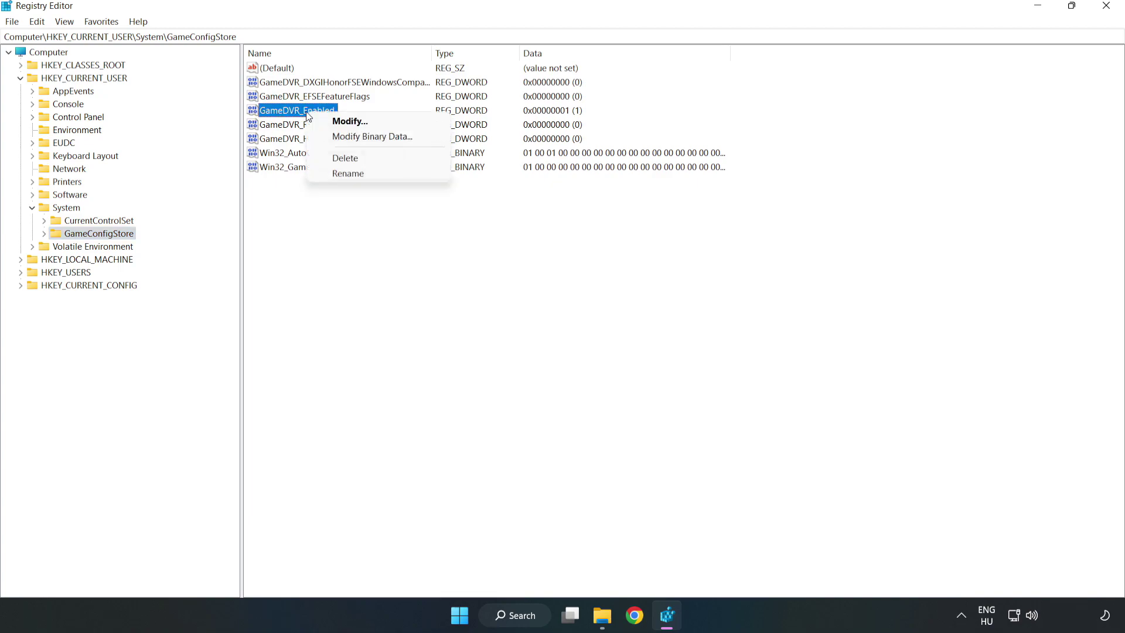
{"action": "left_click", "coordinate": [358, 122]}
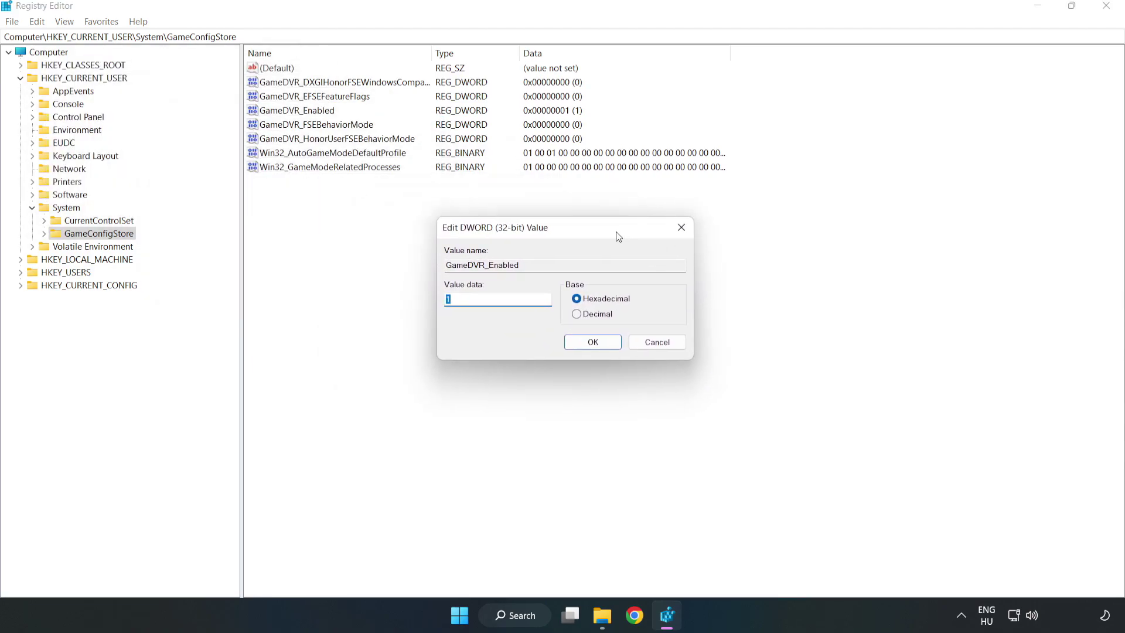
{"action": "left_click_drag", "start_coordinate": [285, 109], "coordinate": [629, 237]}
{"action": "left_click", "coordinate": [470, 307]}
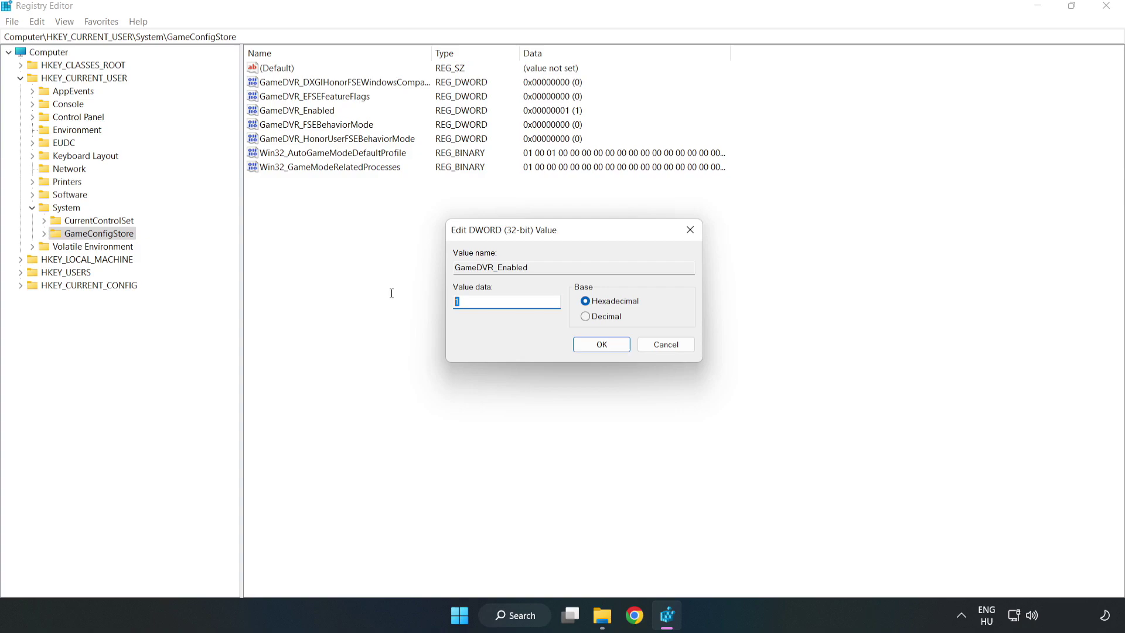
{"action": "double_click", "coordinate": [461, 303]}
{"action": "type", "text": "0"}
{"action": "left_click", "coordinate": [602, 345]}
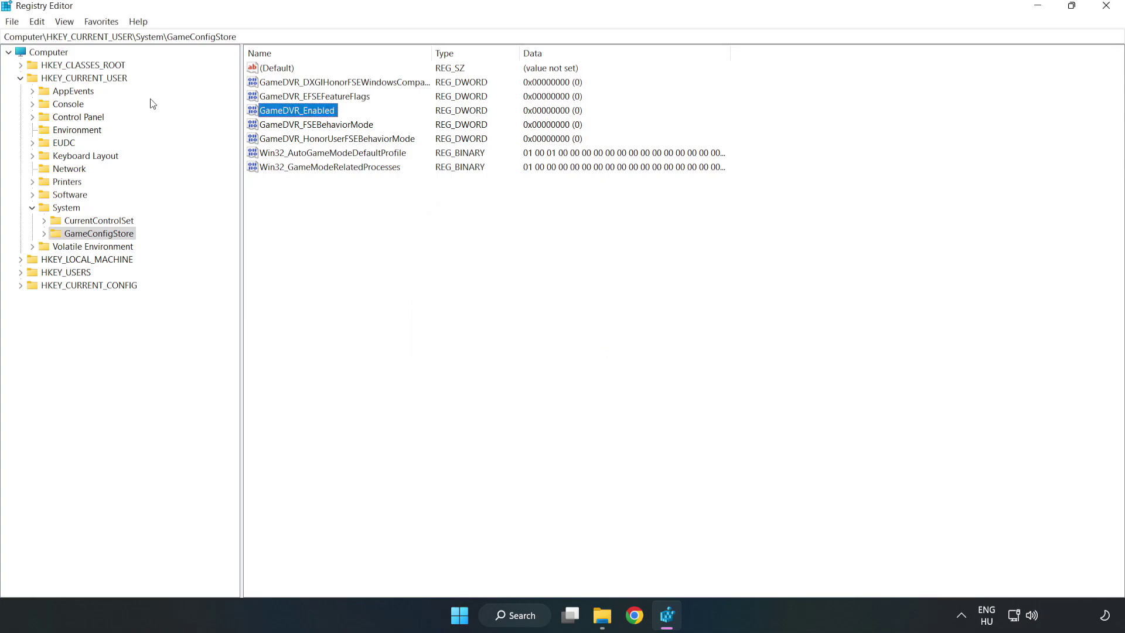
Browse to HKLM\SOFTWARE\Microsoft\PolicyManager\default\ApplicationManagement\AllowGameDVR
{"action": "left_click", "coordinate": [21, 79]}
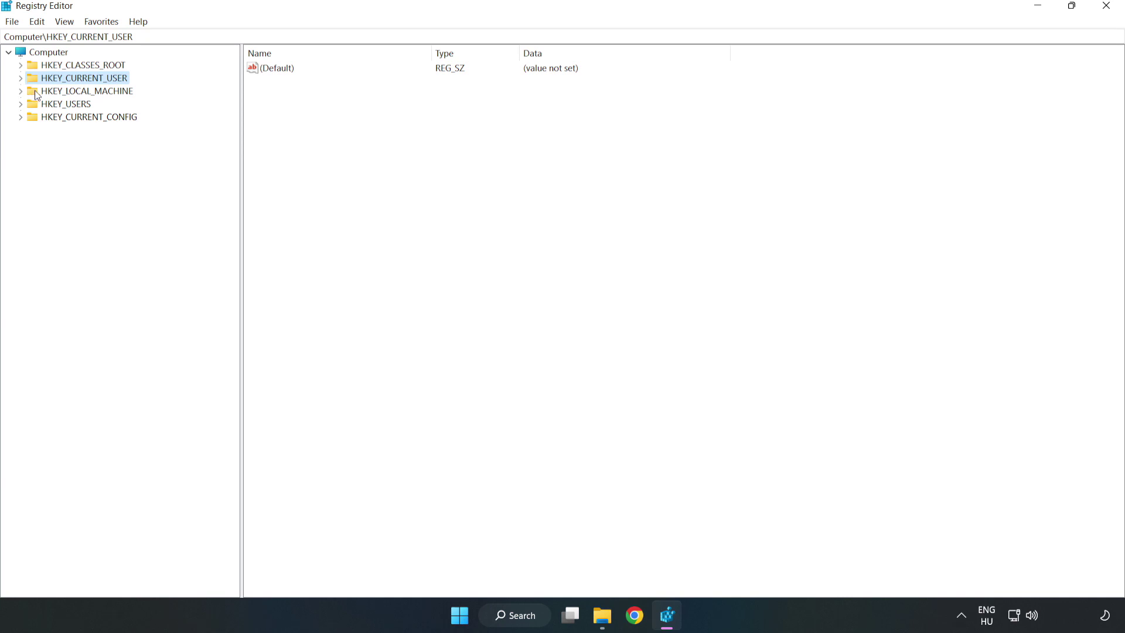
{"action": "left_click", "coordinate": [23, 92]}
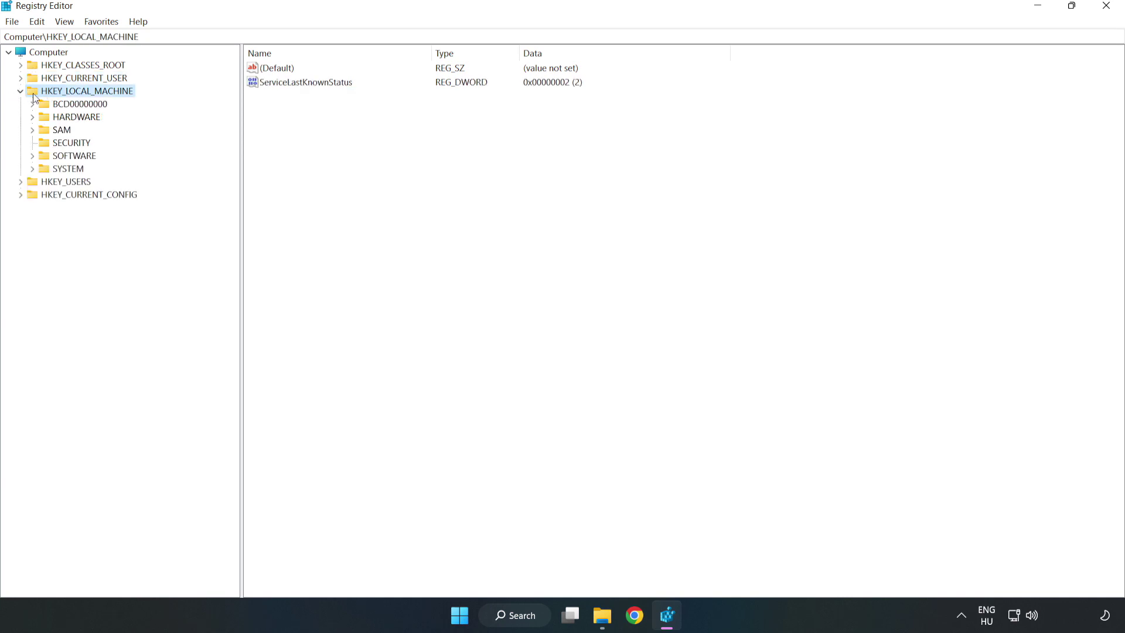
{"action": "left_click", "coordinate": [32, 156]}
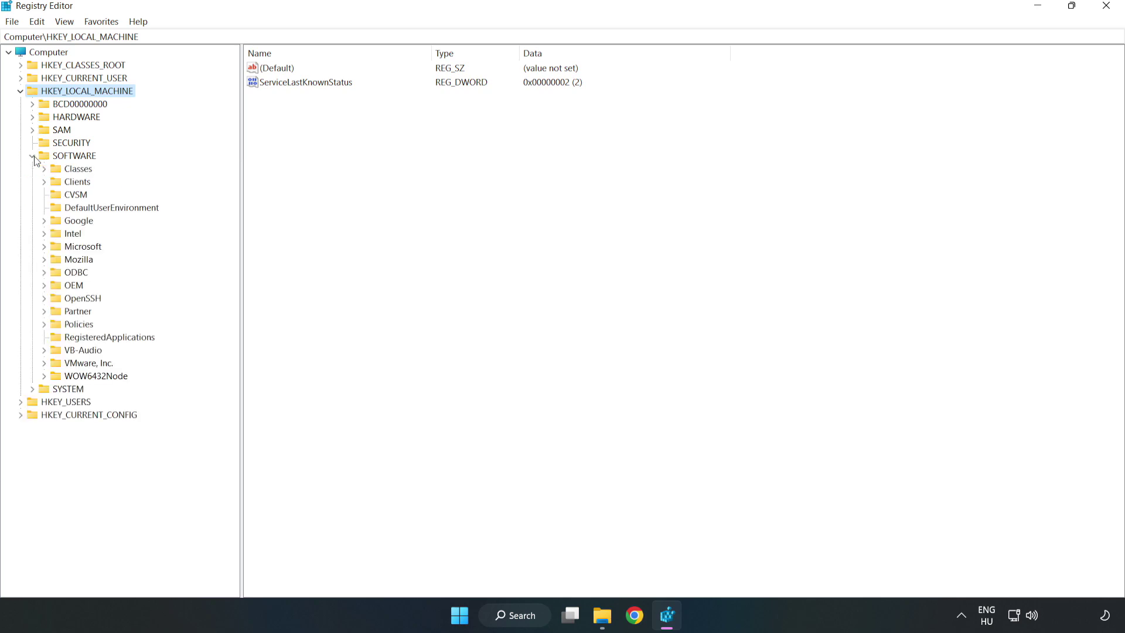
{"action": "left_click", "coordinate": [45, 247]}
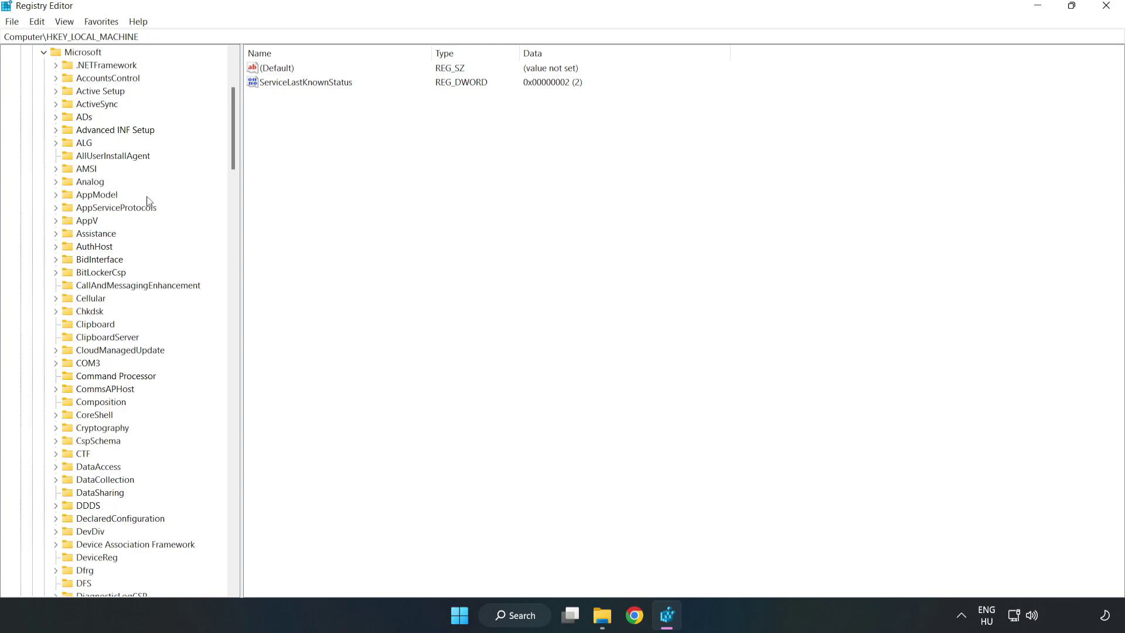
{"action": "mouse_move", "coordinate": [233, 152]}
{"action": "left_mouse_down"}
{"action": "mouse_move", "coordinate": [256, 425]}
{"action": "mouse_move", "coordinate": [248, 411]}
{"action": "left_mouse_up"}
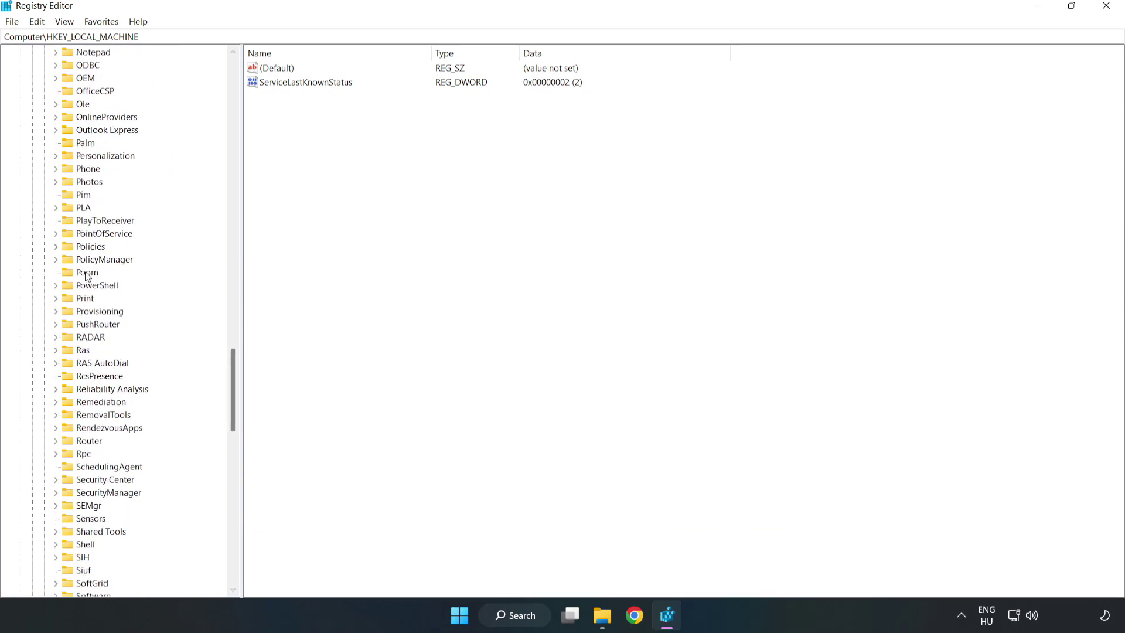
{"action": "left_click", "coordinate": [55, 261]}
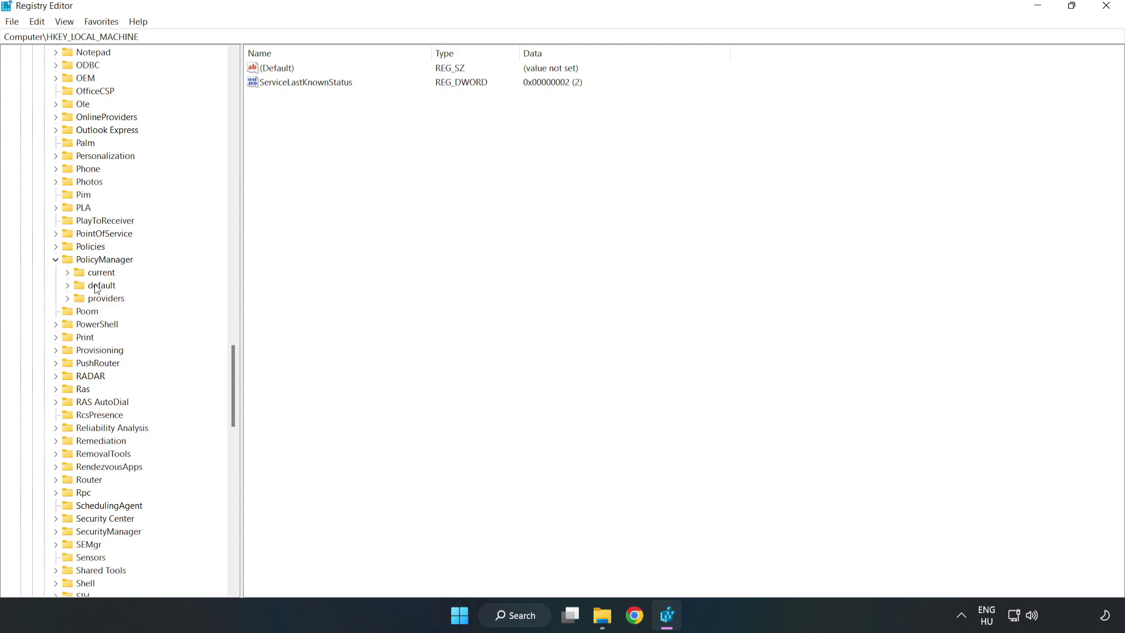
{"action": "left_click", "coordinate": [68, 285]}
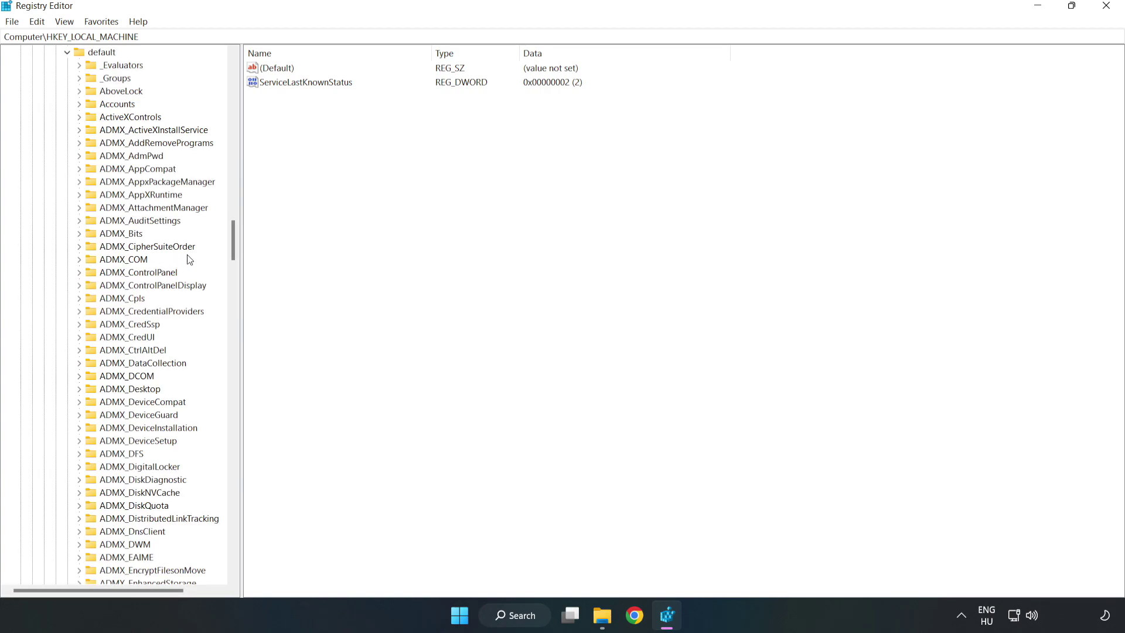
{"action": "left_click_drag", "start_coordinate": [233, 240], "coordinate": [228, 371]}
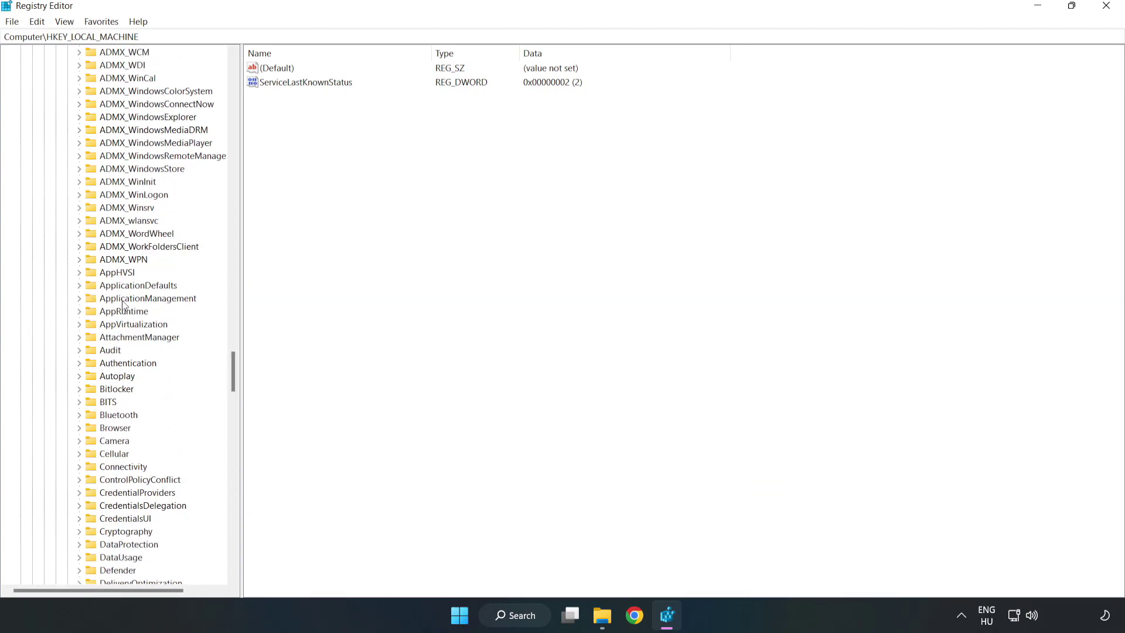
{"action": "left_click", "coordinate": [82, 297]}
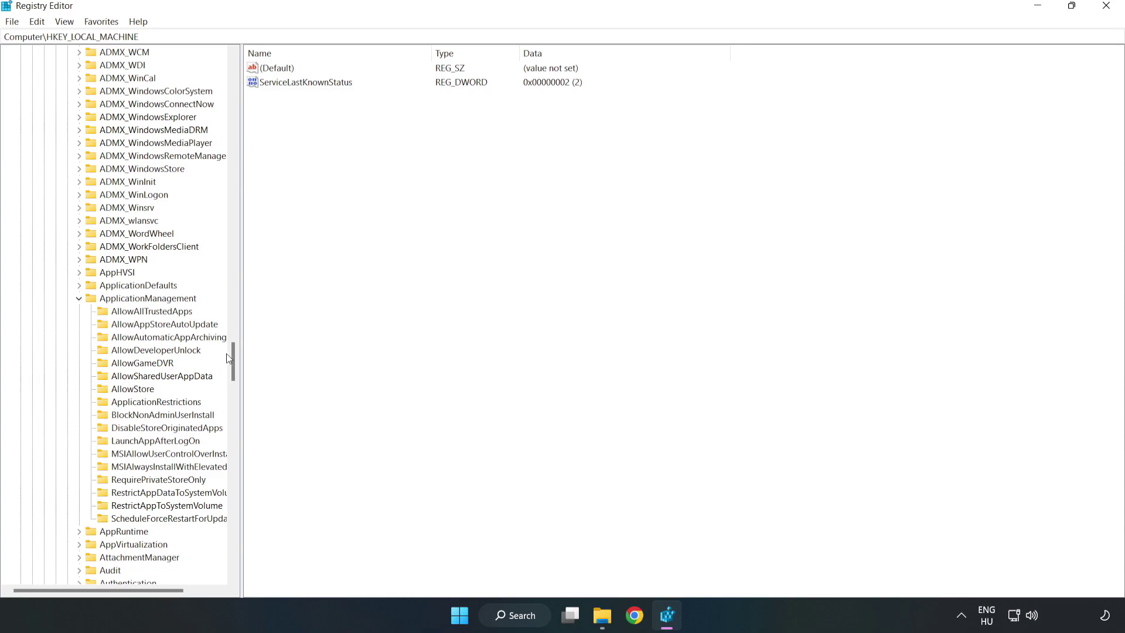
{"action": "left_click", "coordinate": [130, 365]}
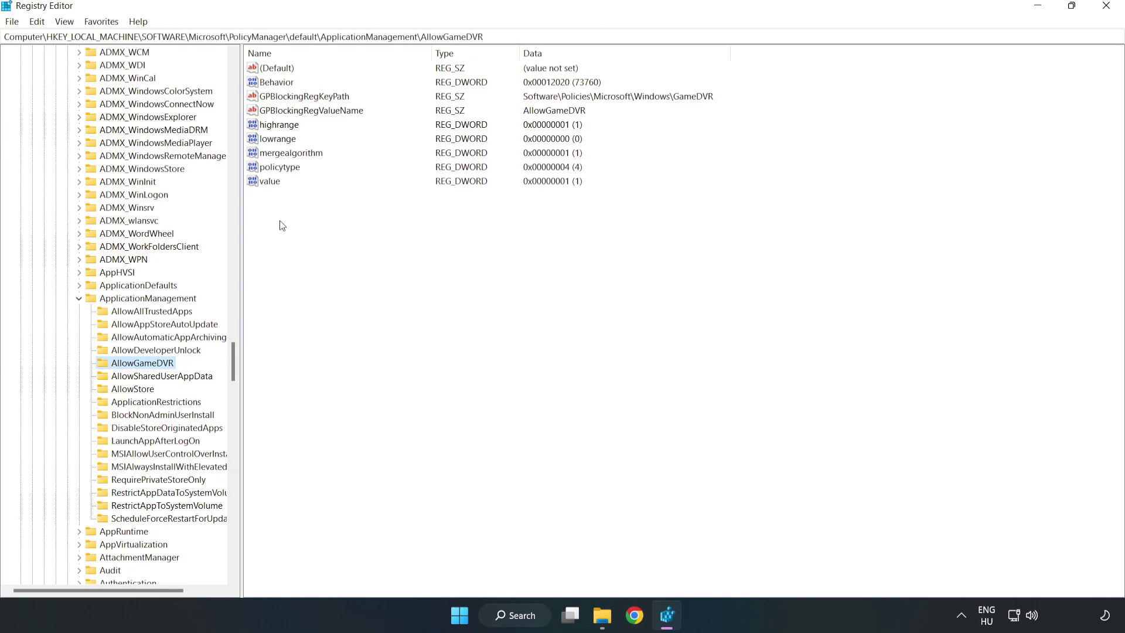
Set the AllowGameDVR value entry to 0 and close Registry Editor
{"action": "left_click", "coordinate": [266, 183]}
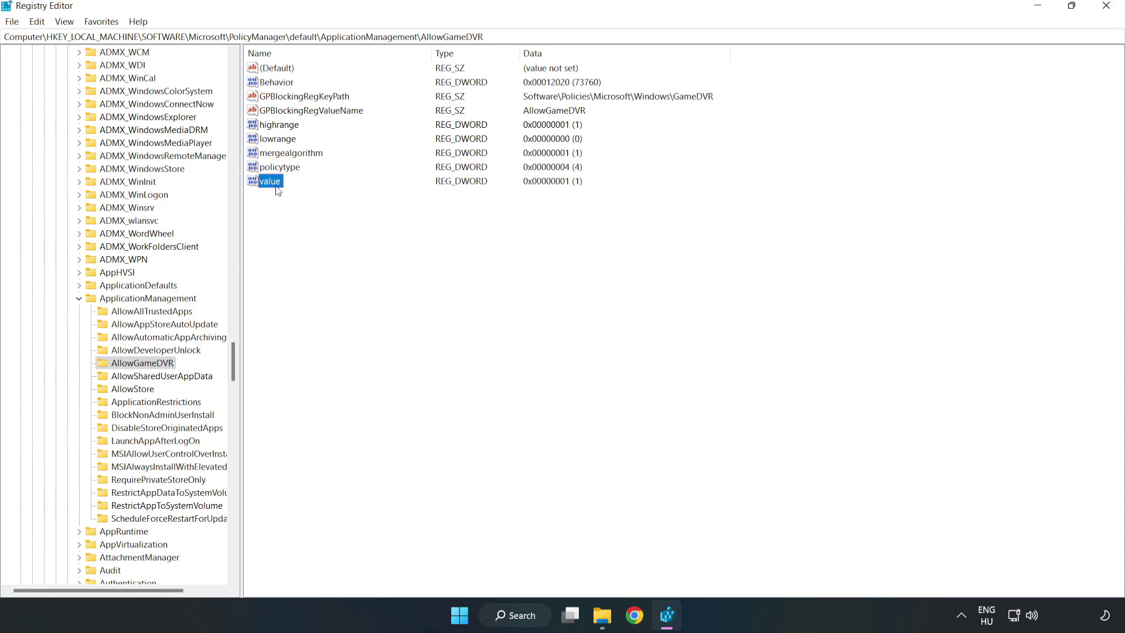
{"action": "right_click", "coordinate": [275, 186]}
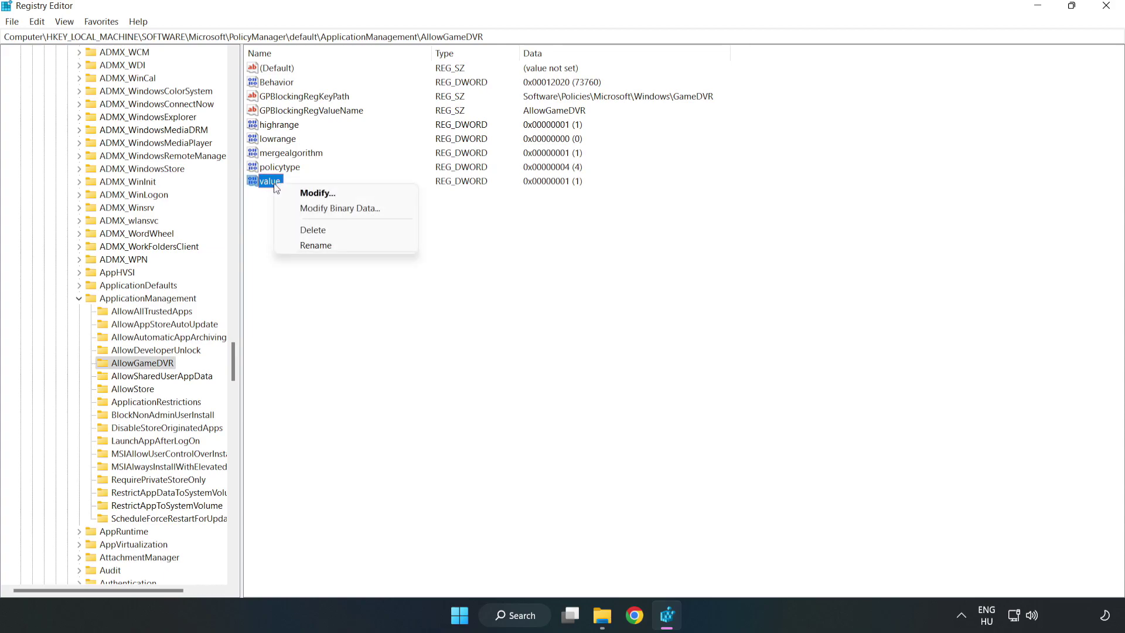
{"action": "left_click", "coordinate": [323, 196]}
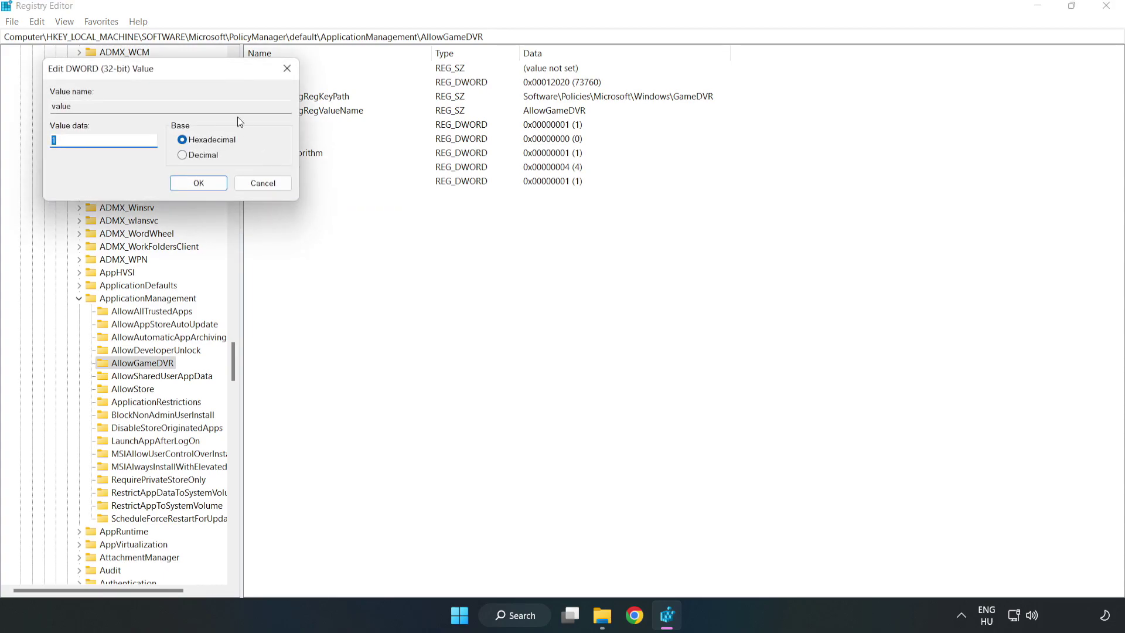
{"action": "left_click_drag", "start_coordinate": [209, 75], "coordinate": [571, 233]}
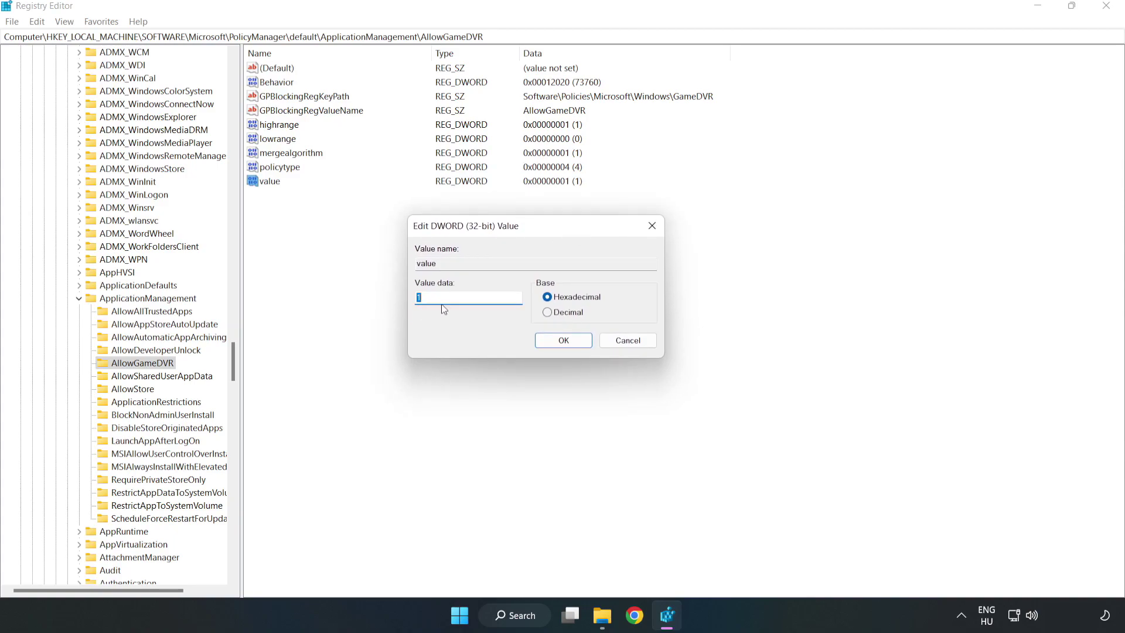
{"action": "type", "text": "0"}
{"action": "left_click", "coordinate": [566, 342]}
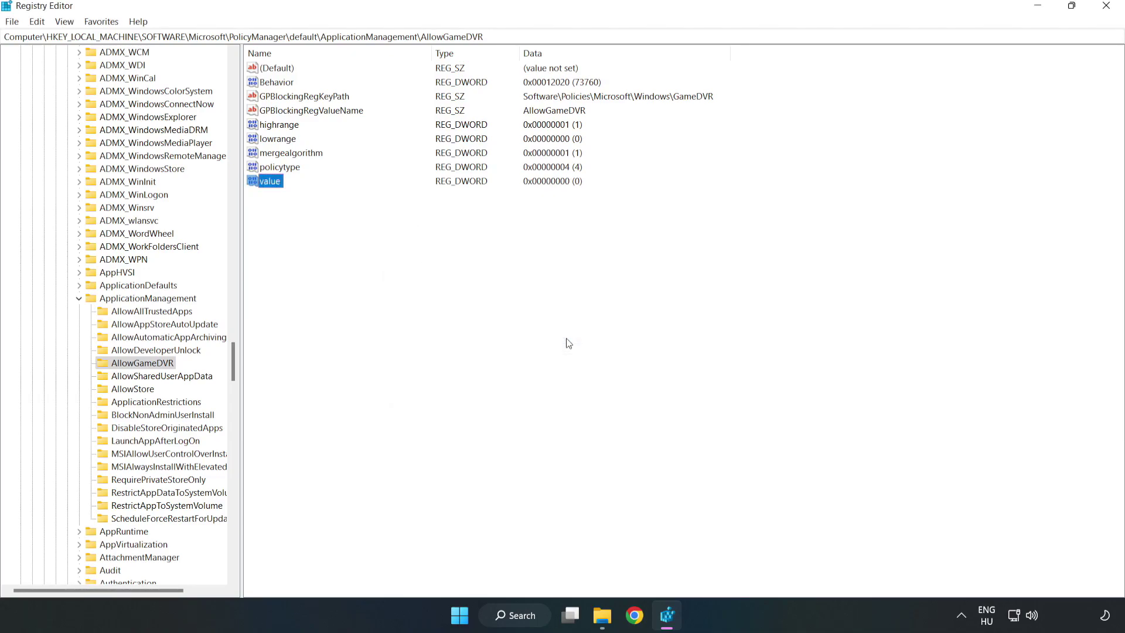
{"action": "left_click", "coordinate": [1105, 10]}
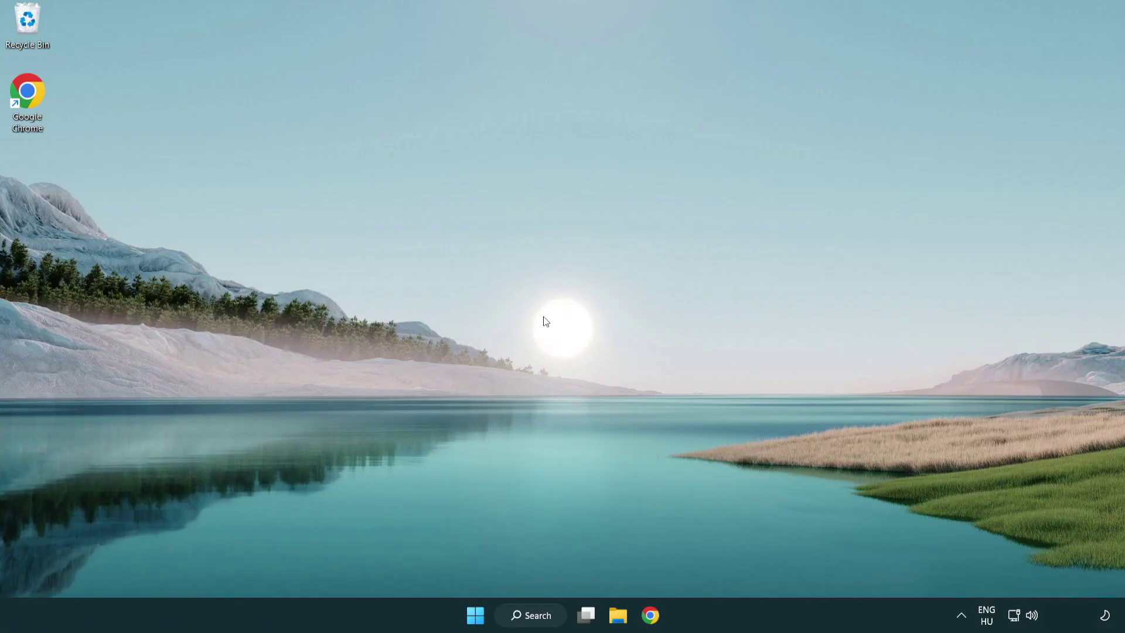
Download the DirectX End-User Runtime Web Installer from its Download Center page in Chrome
{"action": "left_click", "coordinate": [651, 616]}
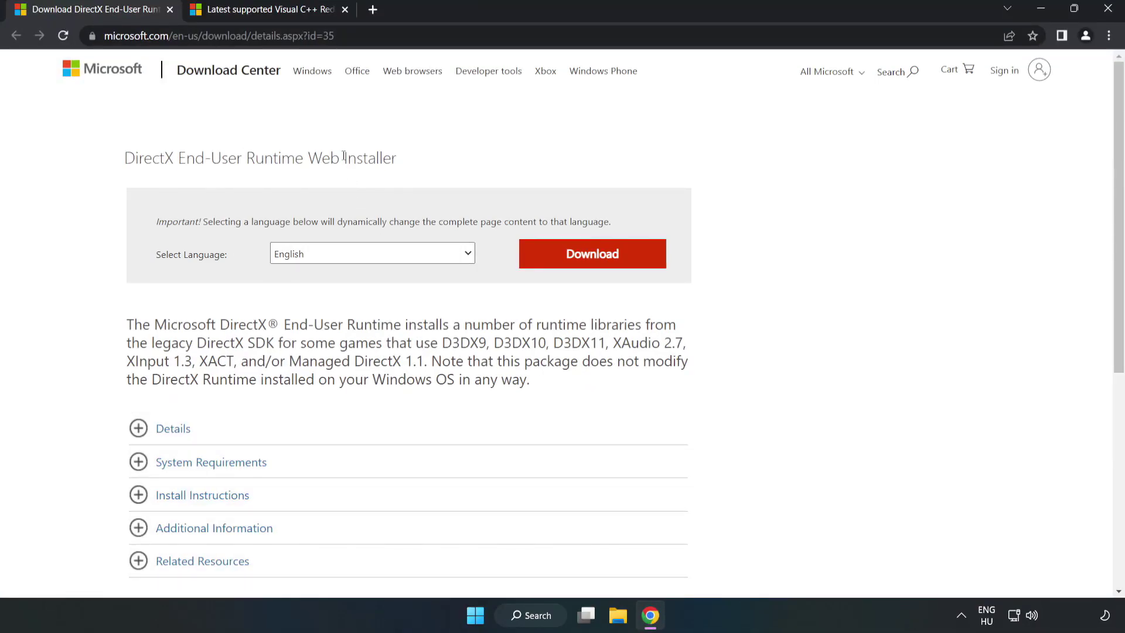
{"action": "left_click_drag", "start_coordinate": [336, 35], "coordinate": [150, 35]}
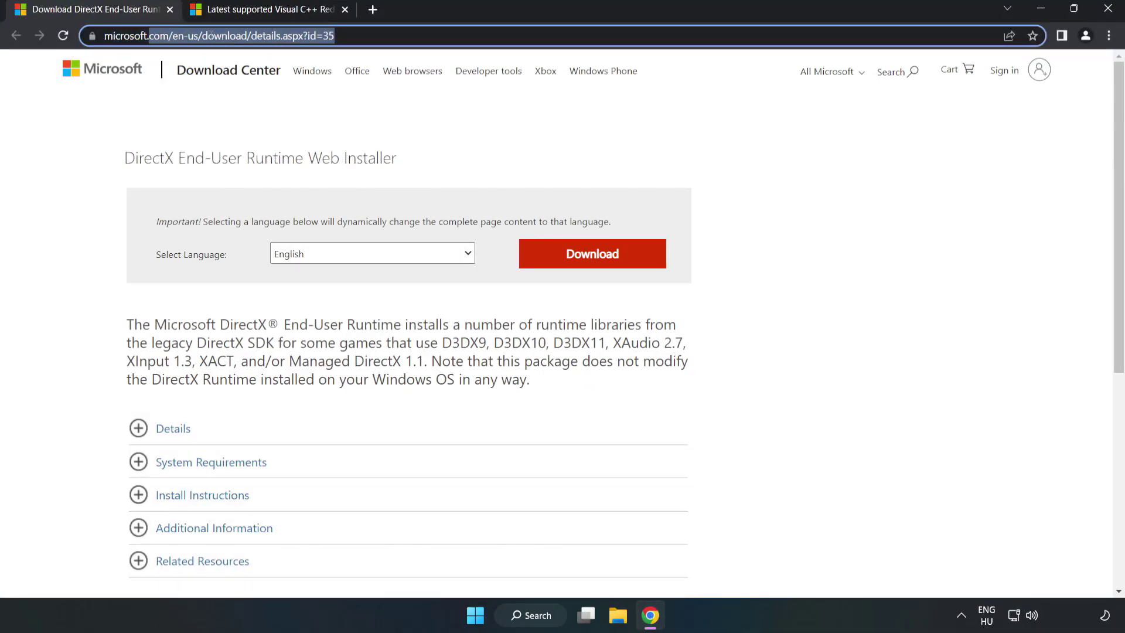
{"action": "double_click", "coordinate": [327, 35]}
{"action": "left_click", "coordinate": [454, 134]}
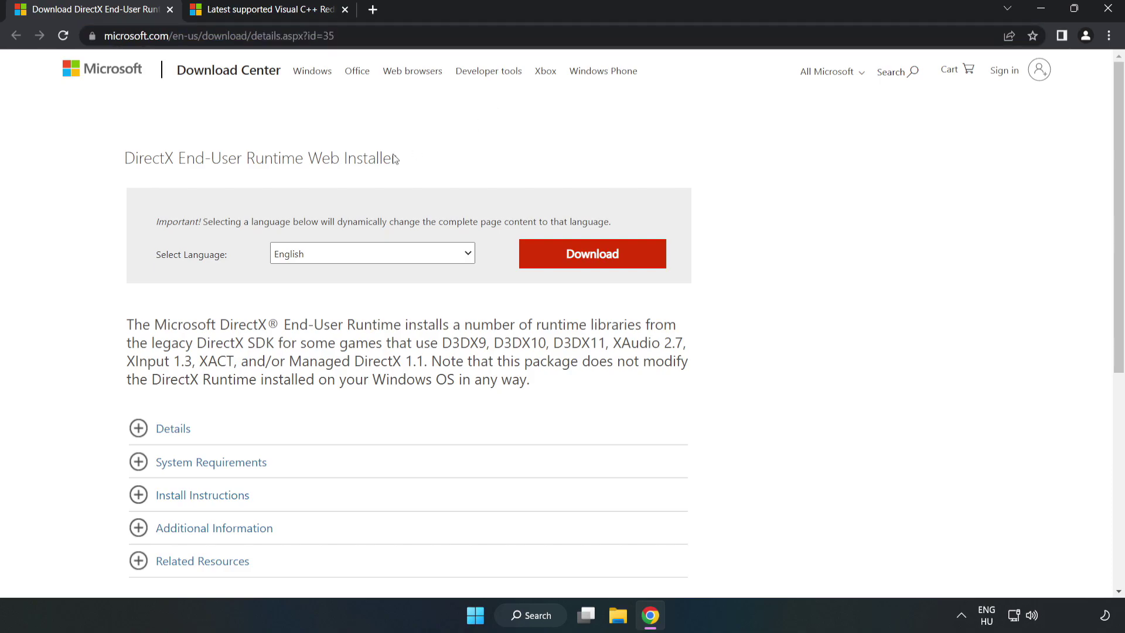
{"action": "left_click", "coordinate": [599, 267]}
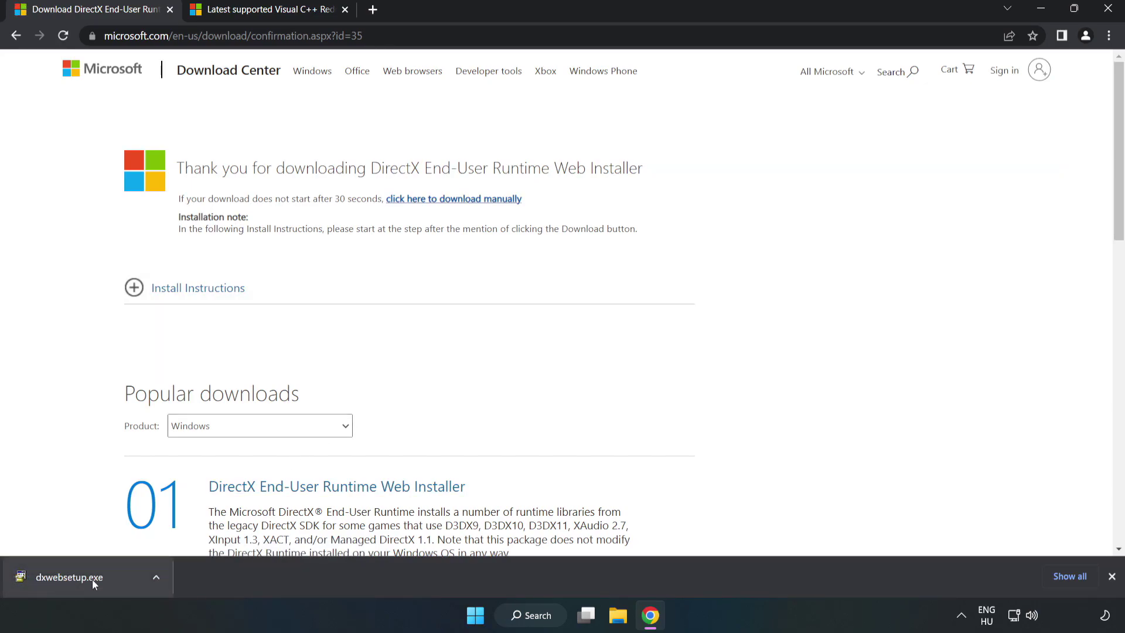
Run dxwebsetup.exe, accepting the license and declining the Bing Bar, then finish
{"action": "left_click", "coordinate": [113, 580]}
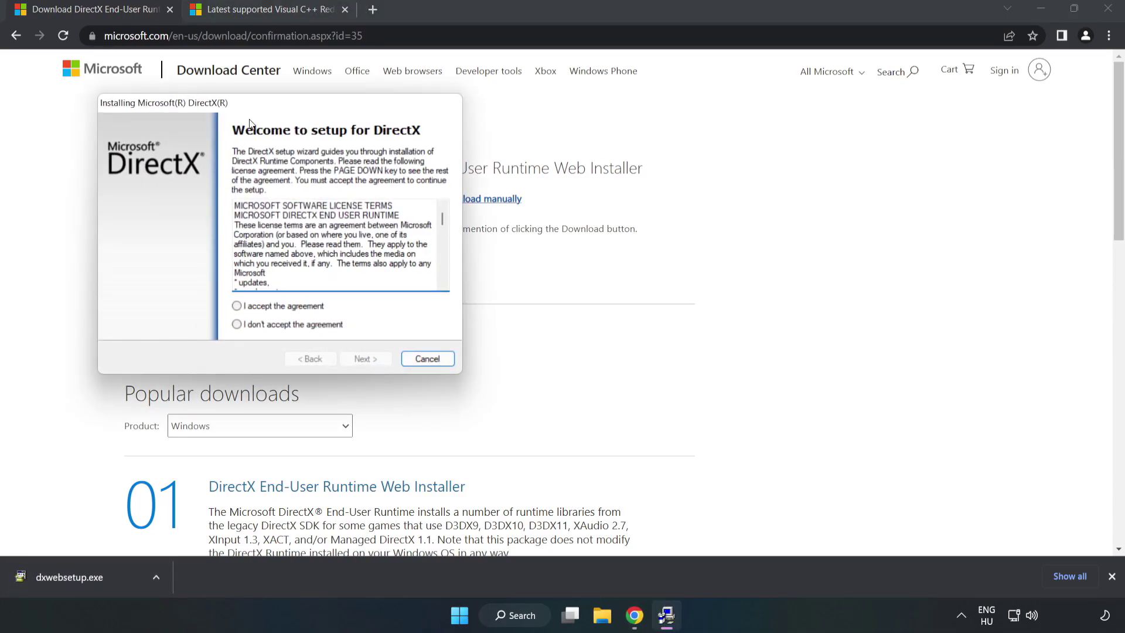
{"action": "left_click_drag", "start_coordinate": [250, 103], "coordinate": [532, 158]}
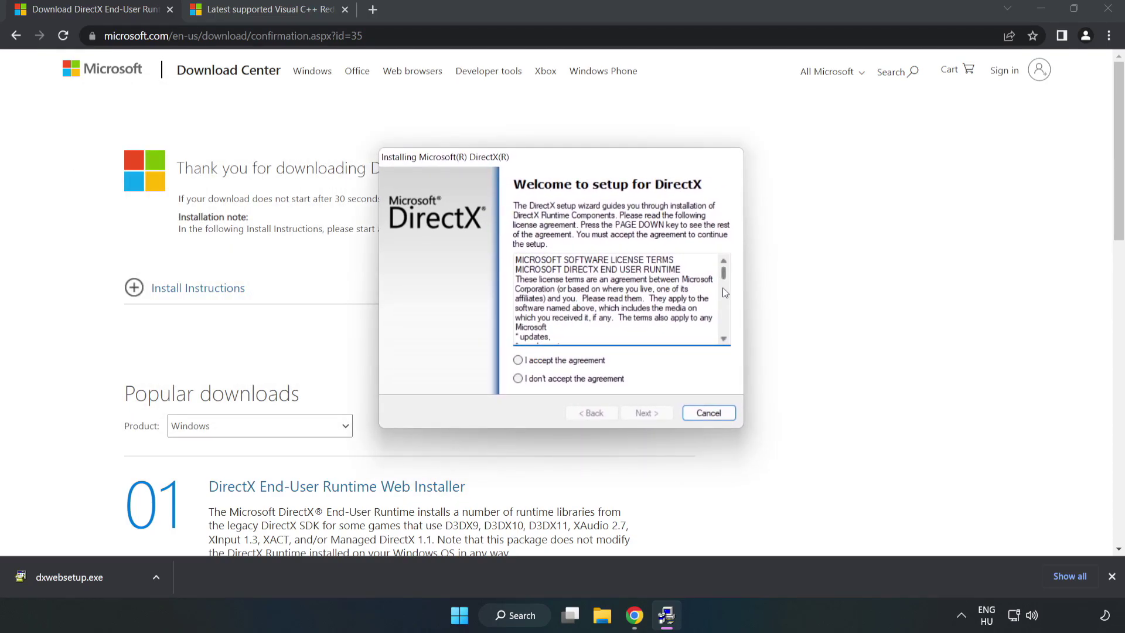
{"action": "left_click_drag", "start_coordinate": [725, 274], "coordinate": [725, 352]}
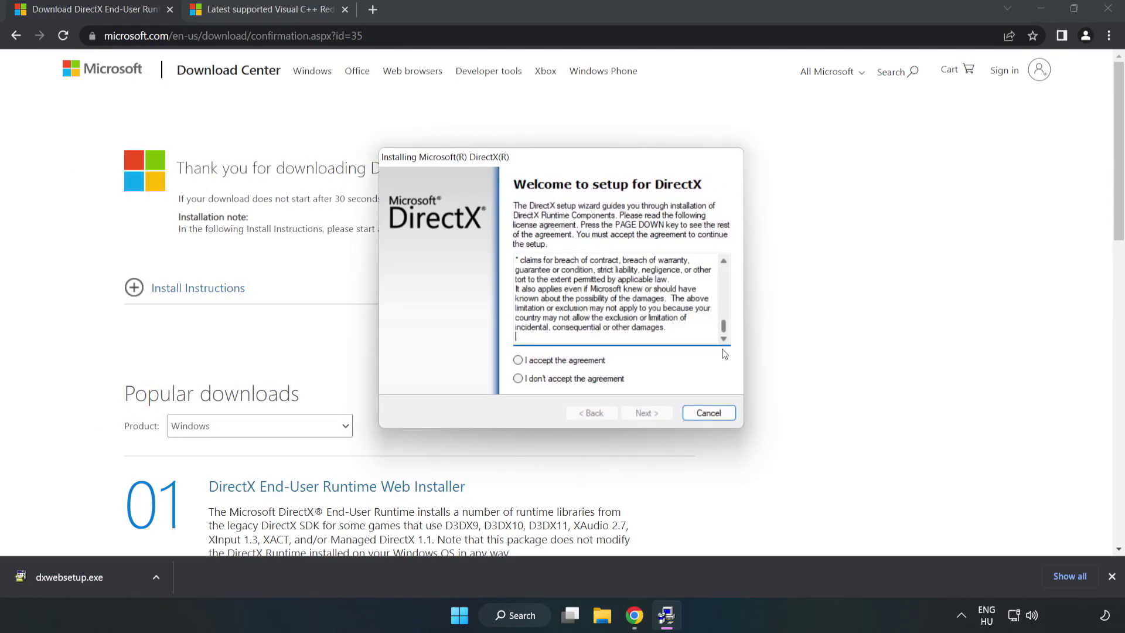
{"action": "left_click", "coordinate": [525, 362]}
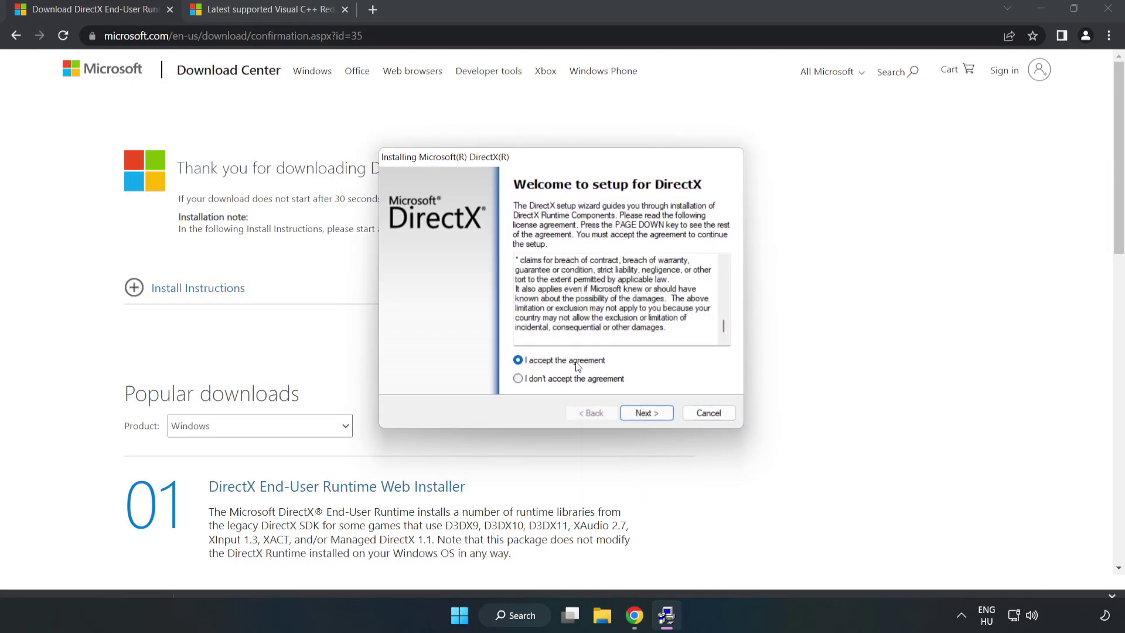
{"action": "left_click", "coordinate": [652, 414]}
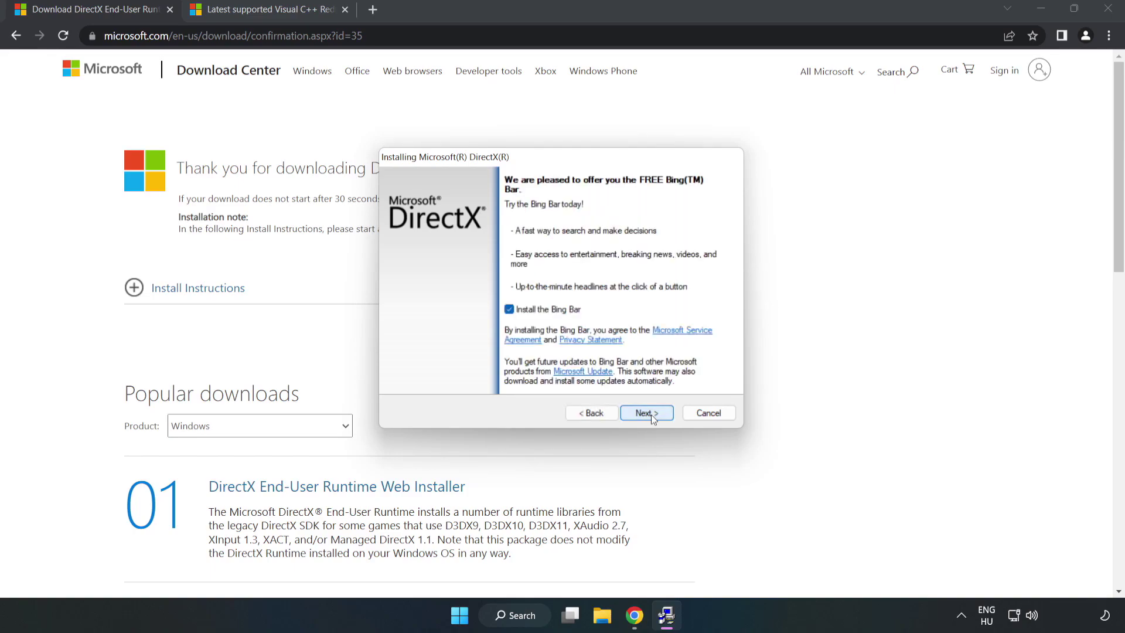
{"action": "left_click", "coordinate": [509, 310]}
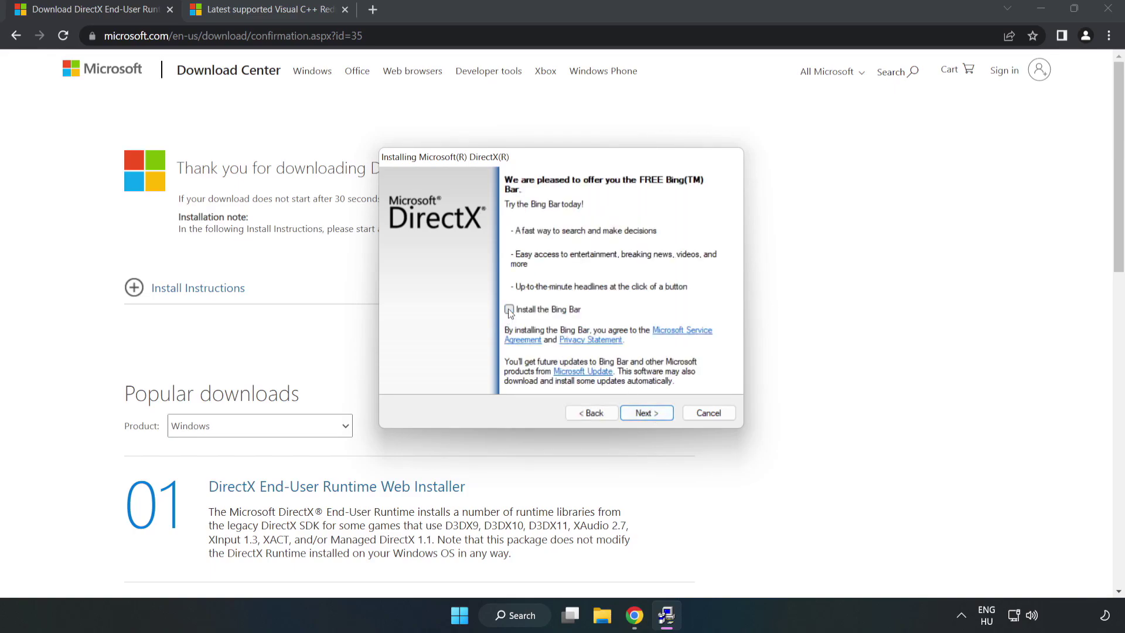
{"action": "left_click", "coordinate": [648, 413]}
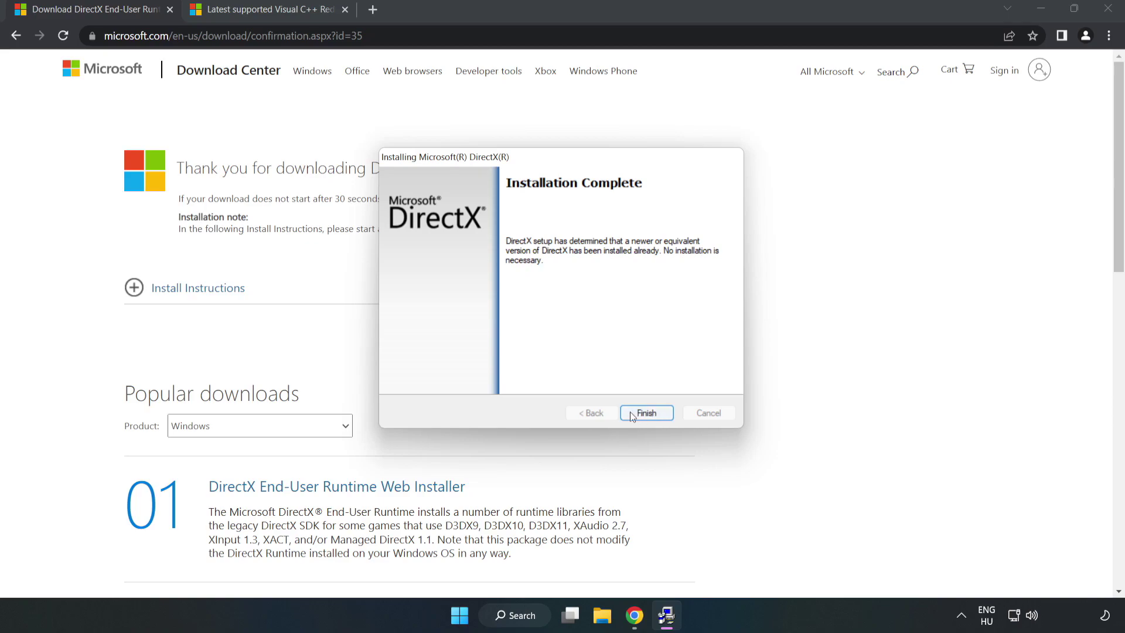
{"action": "left_click", "coordinate": [646, 413]}
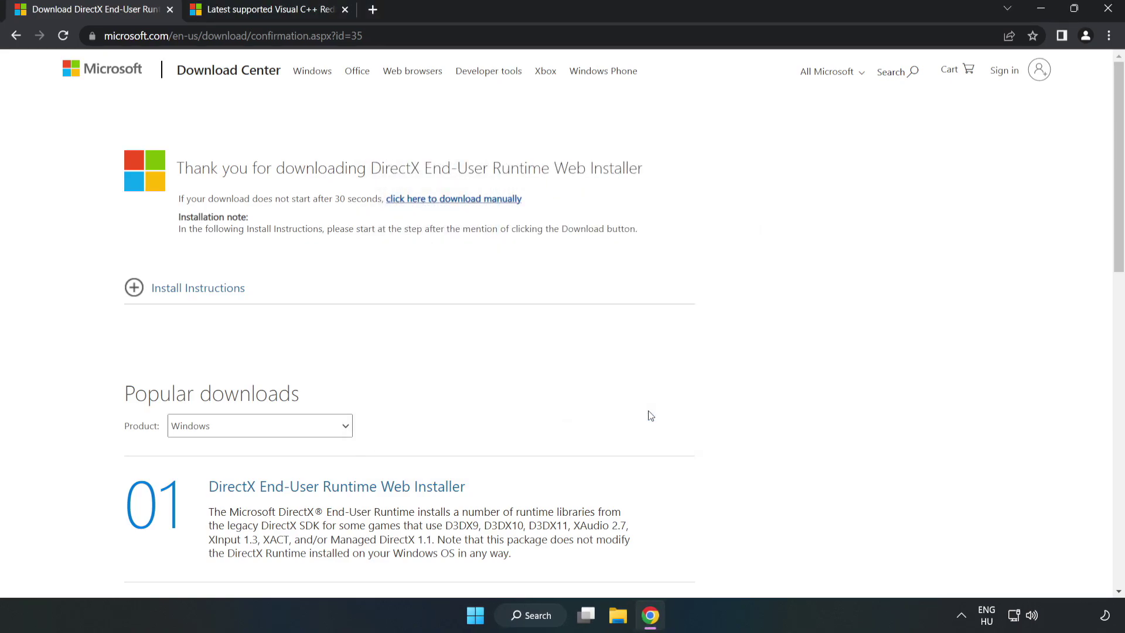
Close the DirectX tab and download the ARM64, x86 and x64 Visual C++ redistributables
{"action": "left_click", "coordinate": [170, 10]}
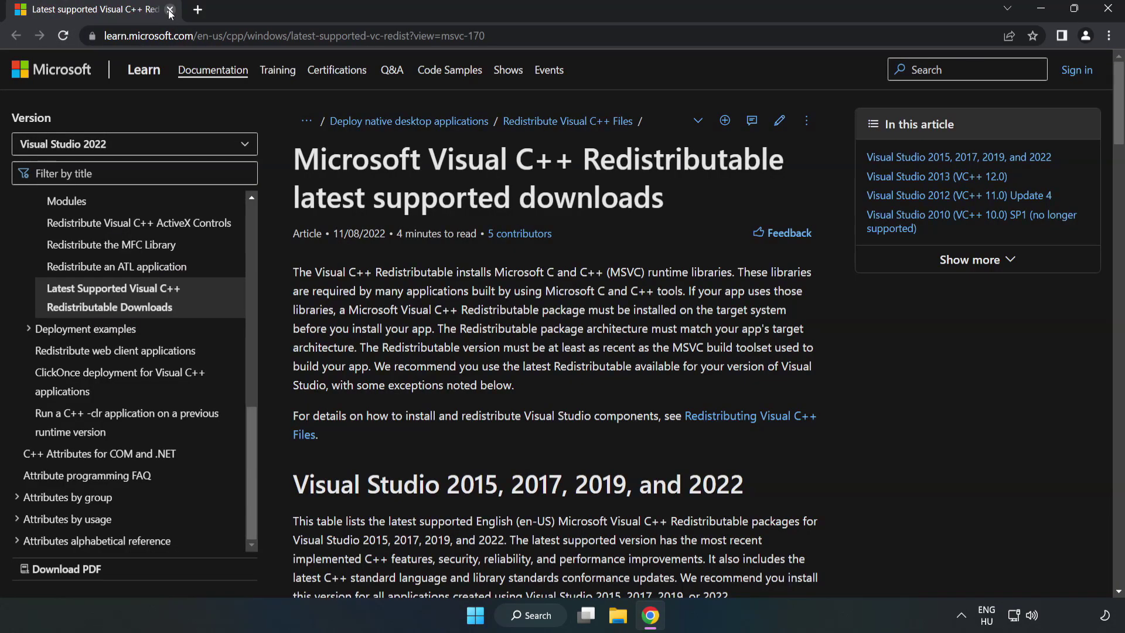
{"action": "left_click", "coordinate": [519, 36]}
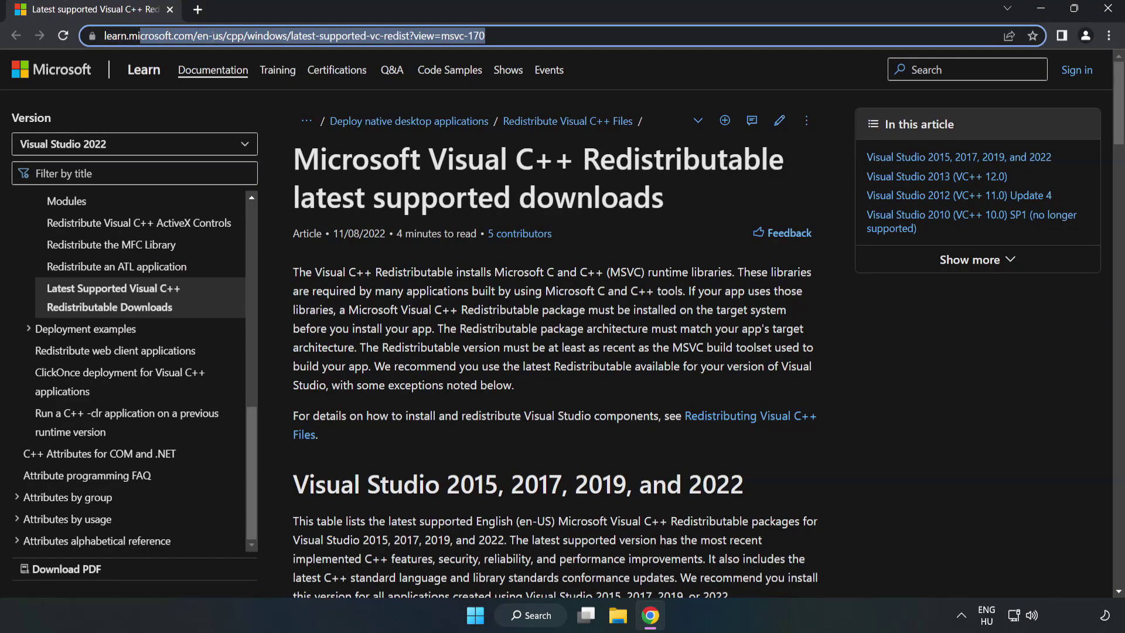
{"action": "left_click", "coordinate": [605, 121]}
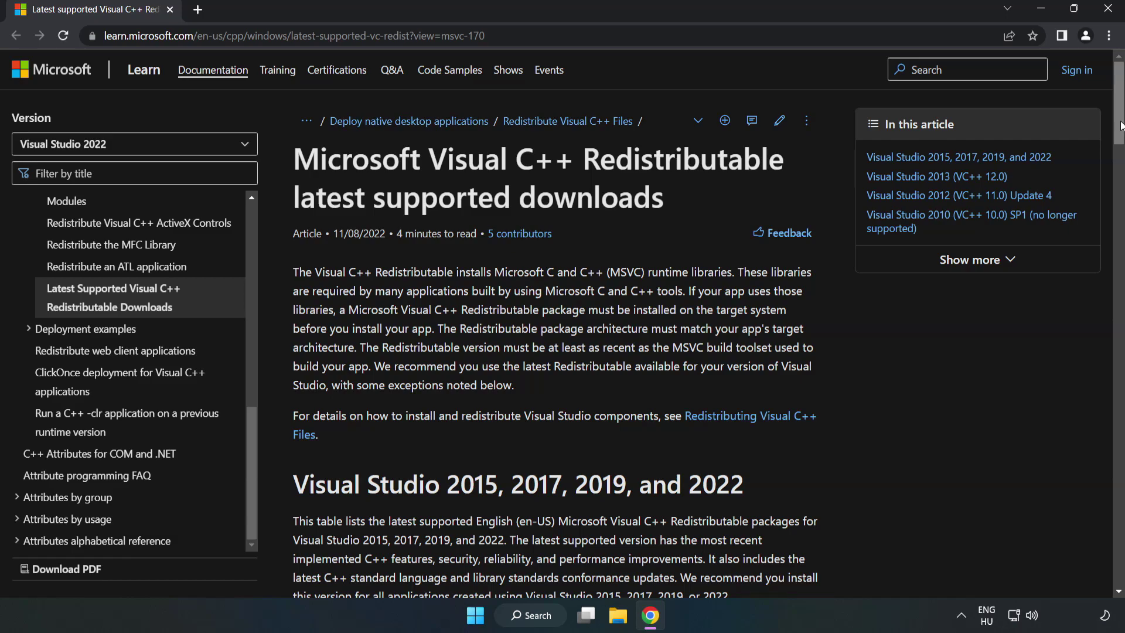
{"action": "scroll", "coordinate": [1119, 143], "scroll_direction": "down", "scroll_amount": 1}
{"action": "scroll", "coordinate": [1118, 142], "scroll_direction": "down", "scroll_amount": 4}
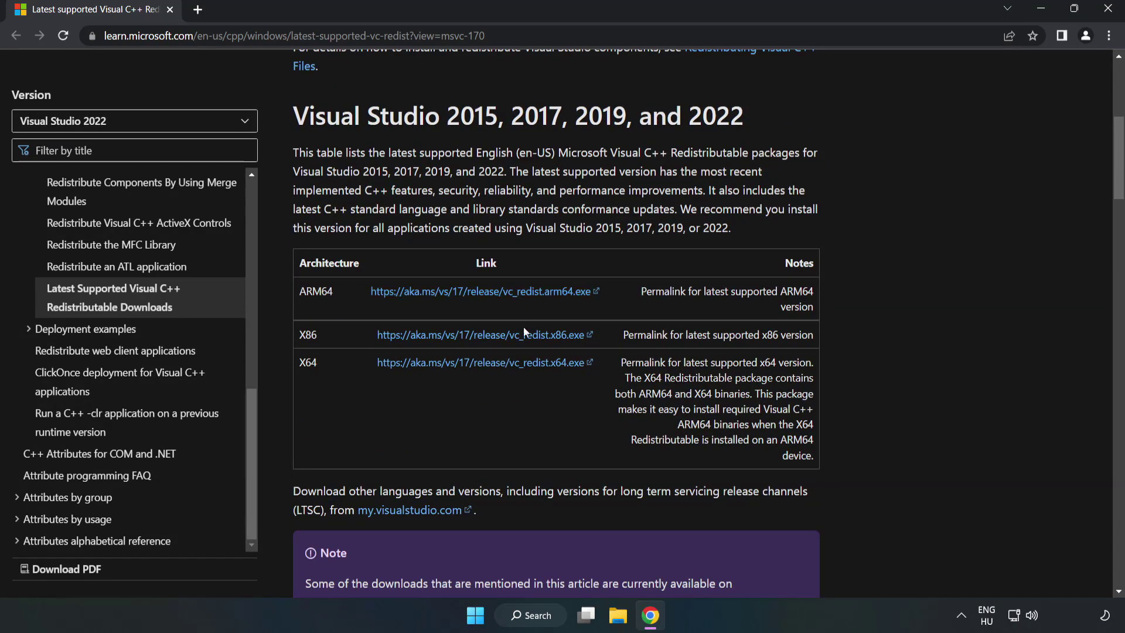
{"action": "left_click", "coordinate": [478, 297]}
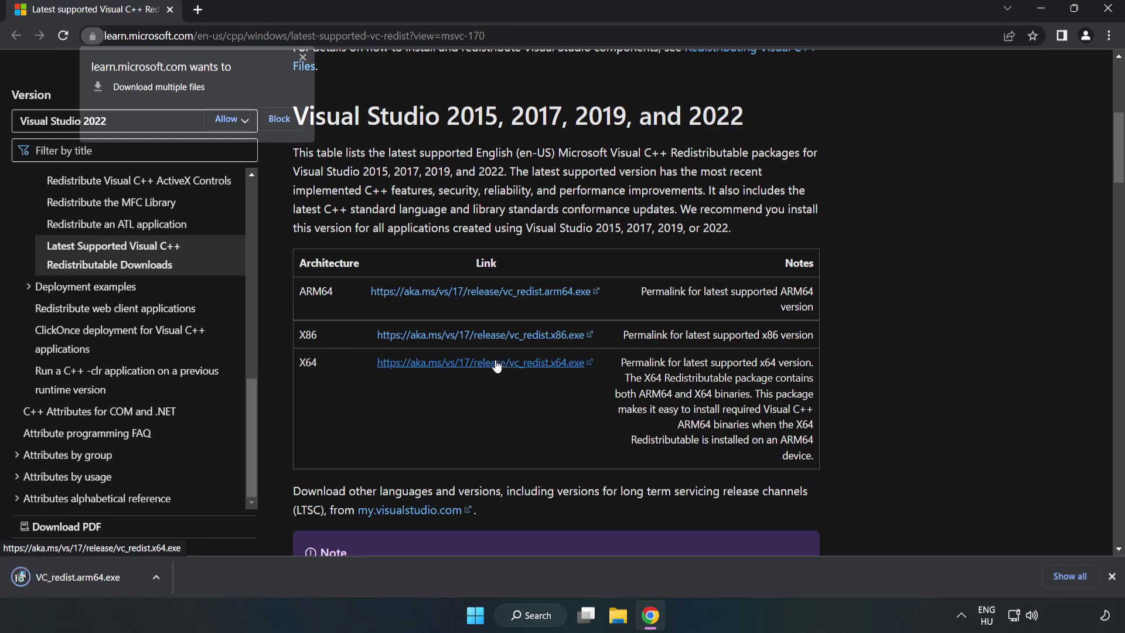
{"action": "left_click", "coordinate": [228, 119]}
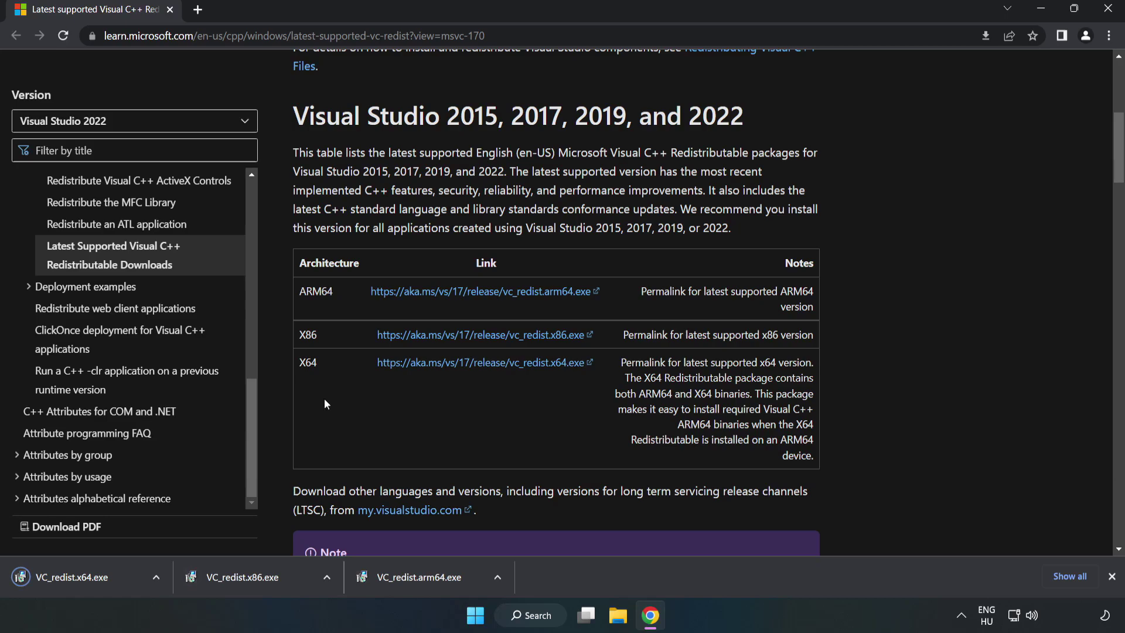
Try installing the ARM64 Visual C++ redistributable and dismiss its unsupported failure
{"action": "left_click", "coordinate": [430, 581]}
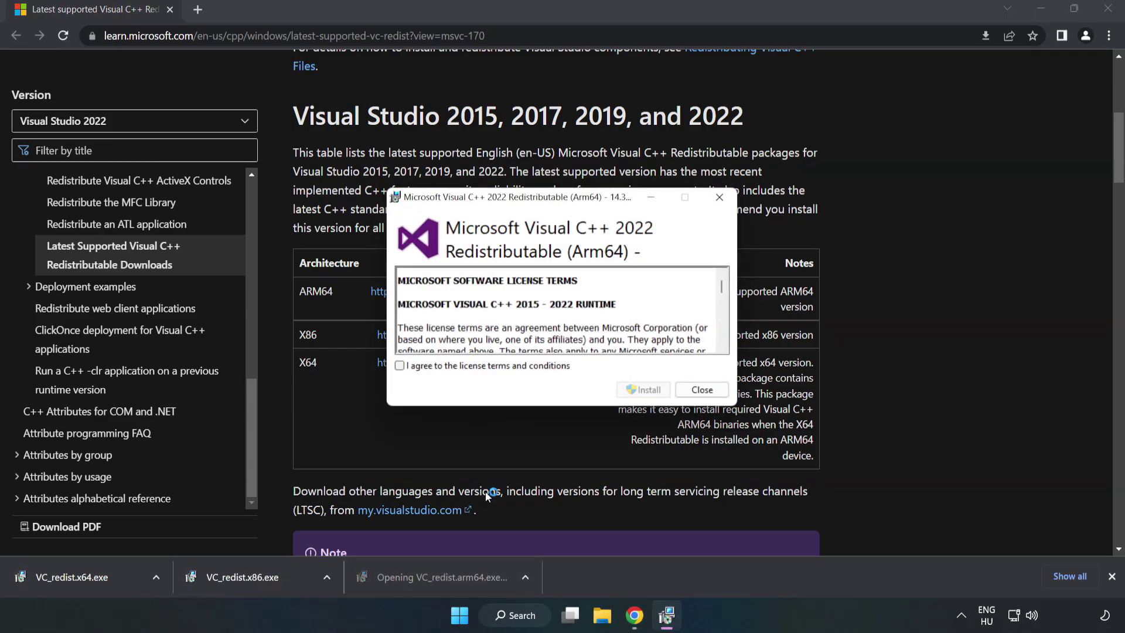
{"action": "left_click_drag", "start_coordinate": [720, 286], "coordinate": [717, 356]}
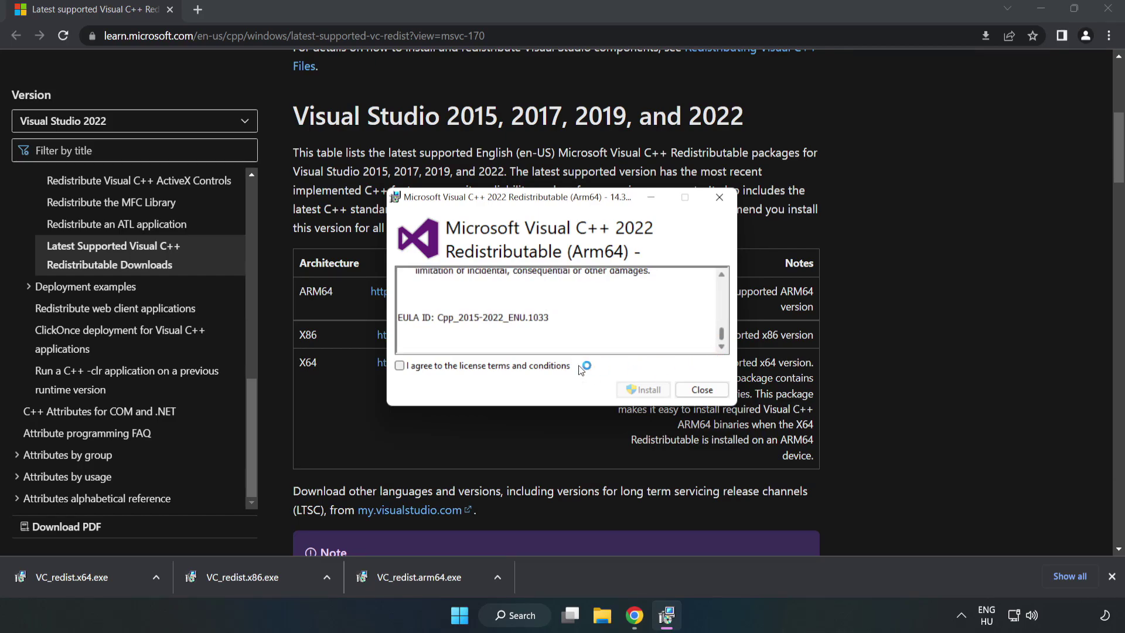
{"action": "left_click", "coordinate": [497, 367]}
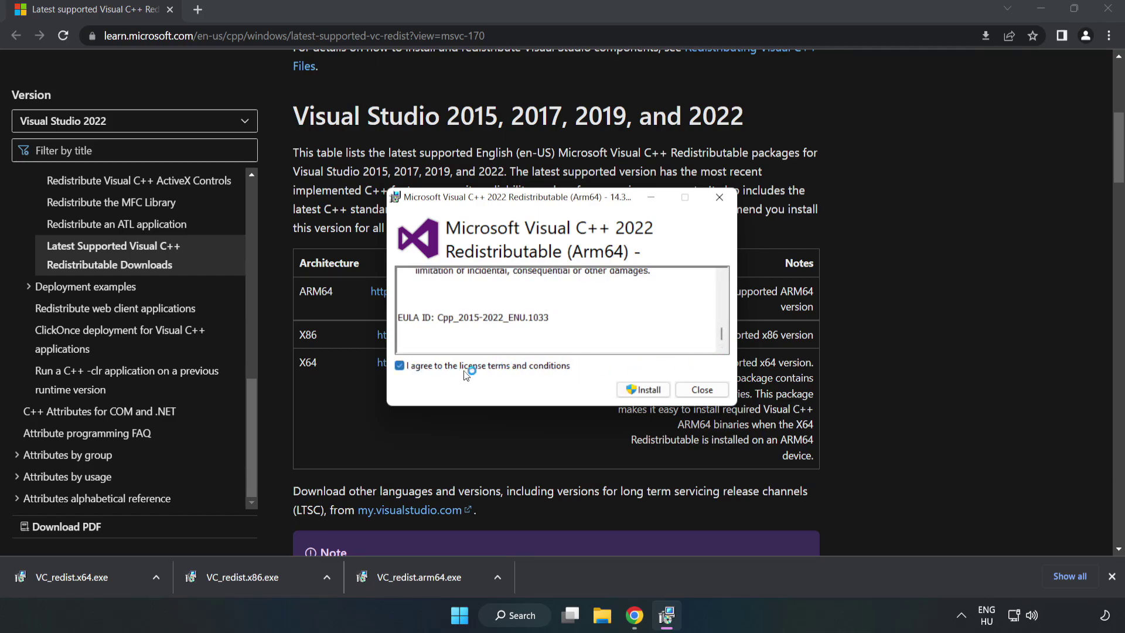
{"action": "left_click", "coordinate": [645, 397]}
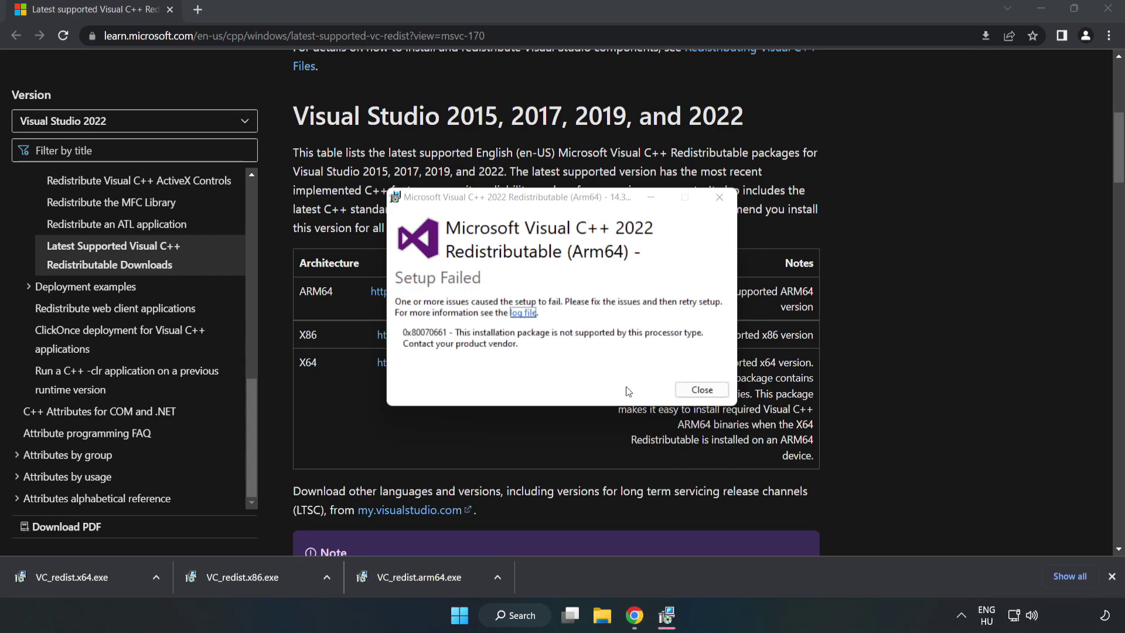
{"action": "left_click", "coordinate": [700, 389]}
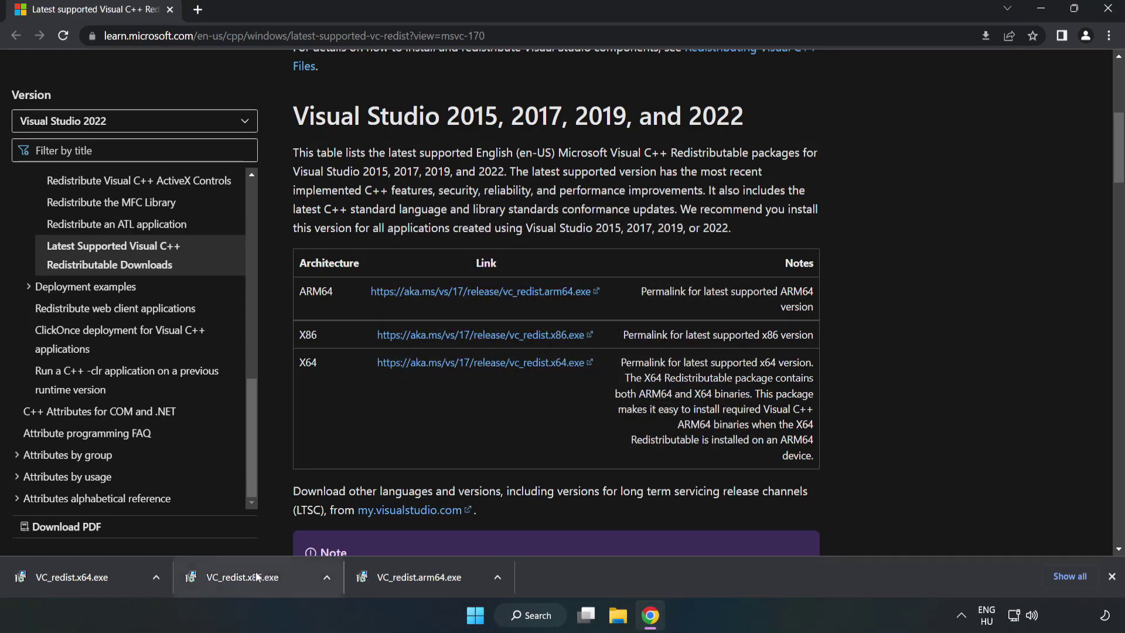
Install the x86 and x64 Visual C++ redistributables, closing each without restarting
{"action": "left_click", "coordinate": [267, 575]}
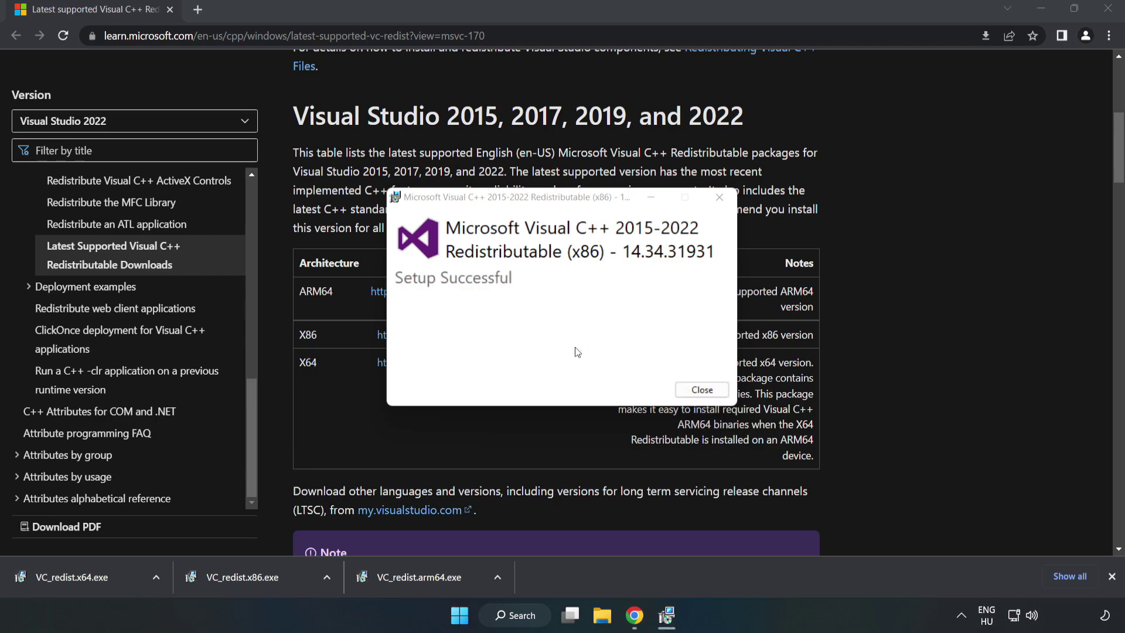
{"action": "left_click", "coordinate": [701, 389]}
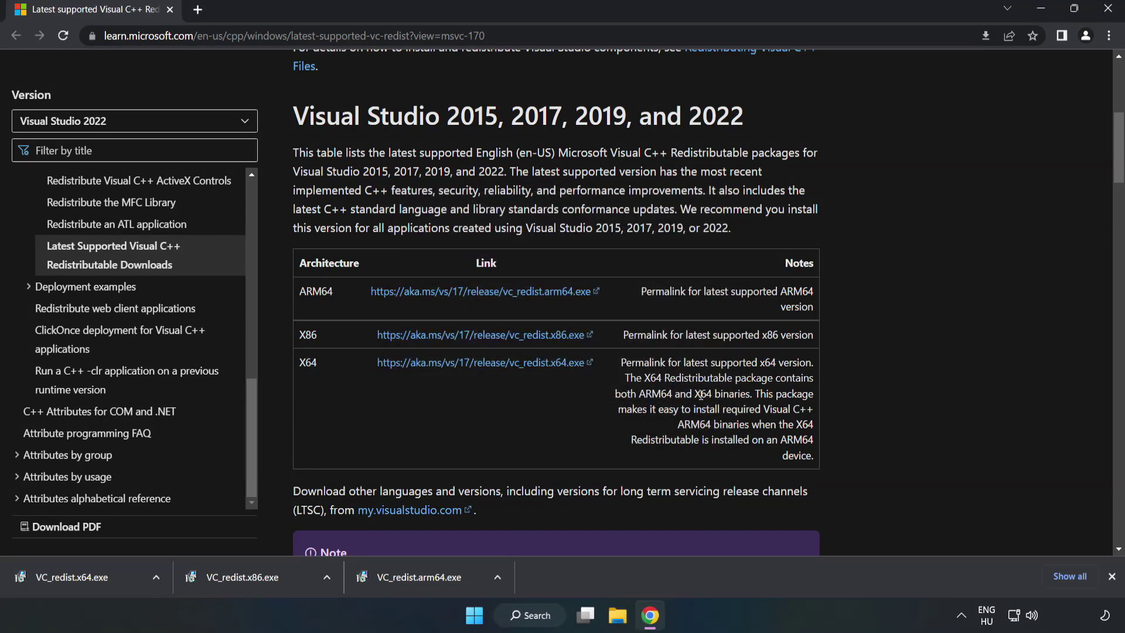
{"action": "left_click", "coordinate": [61, 574]}
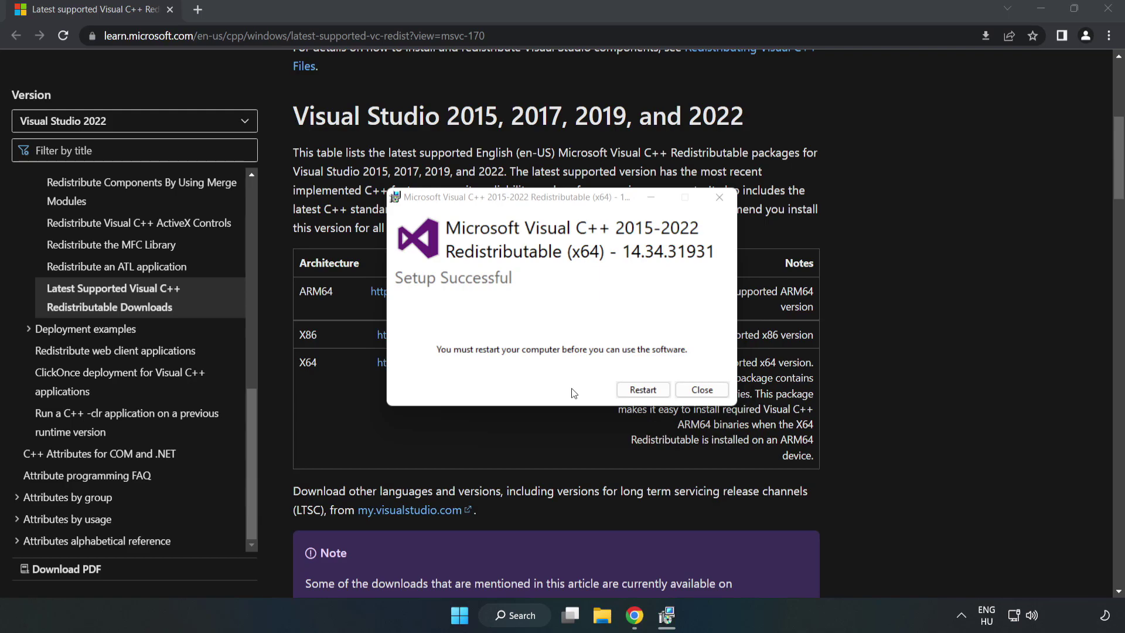
{"action": "left_click", "coordinate": [702, 392]}
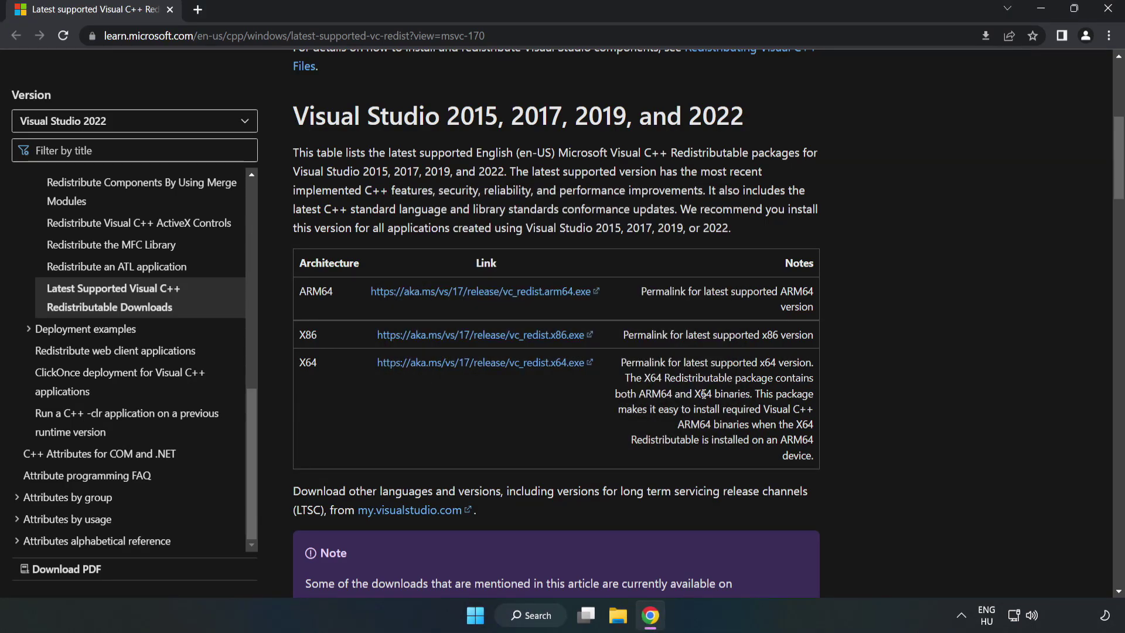
Close Chrome and bring up the Start menu's Sleep, Shut down and Restart options
{"action": "left_click", "coordinate": [1109, 14]}
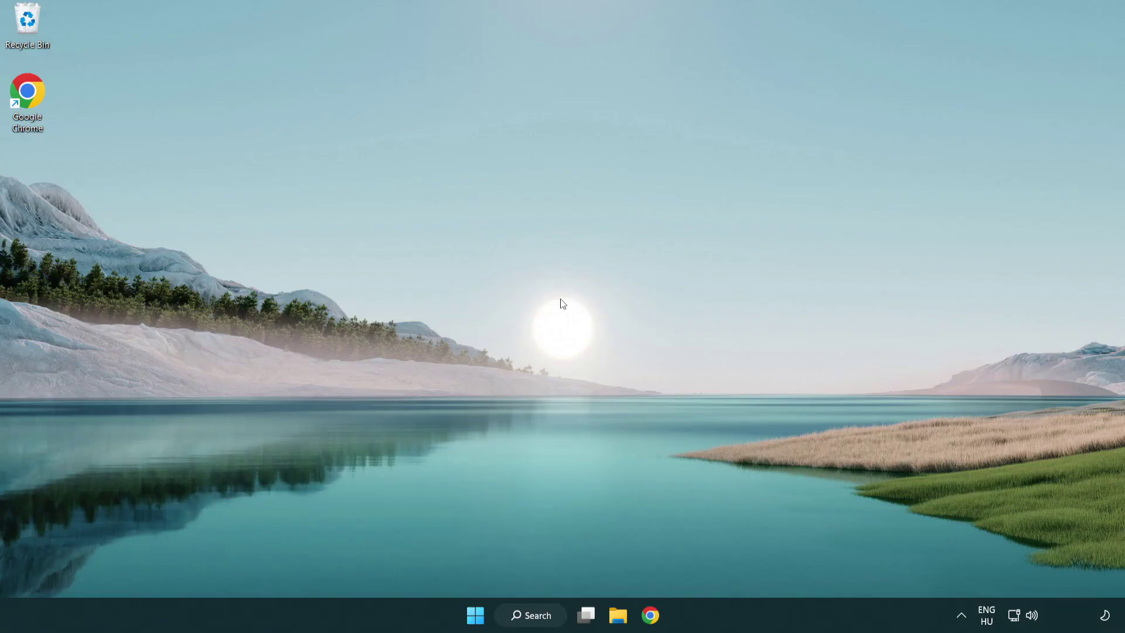
{"action": "left_click", "coordinate": [474, 615]}
{"action": "left_click", "coordinate": [751, 570]}
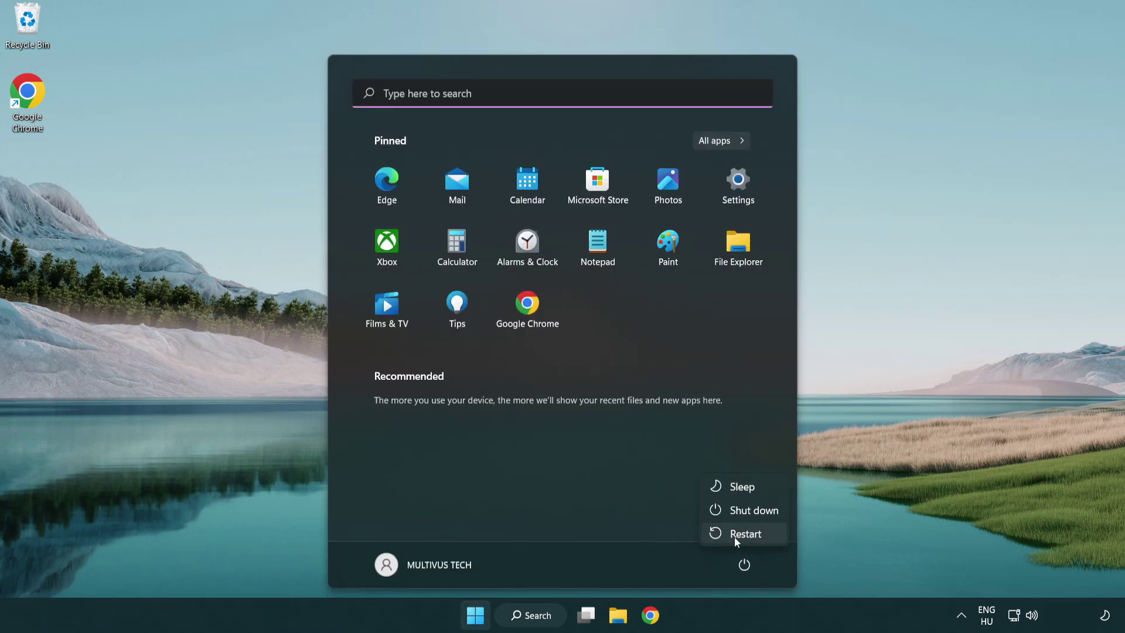